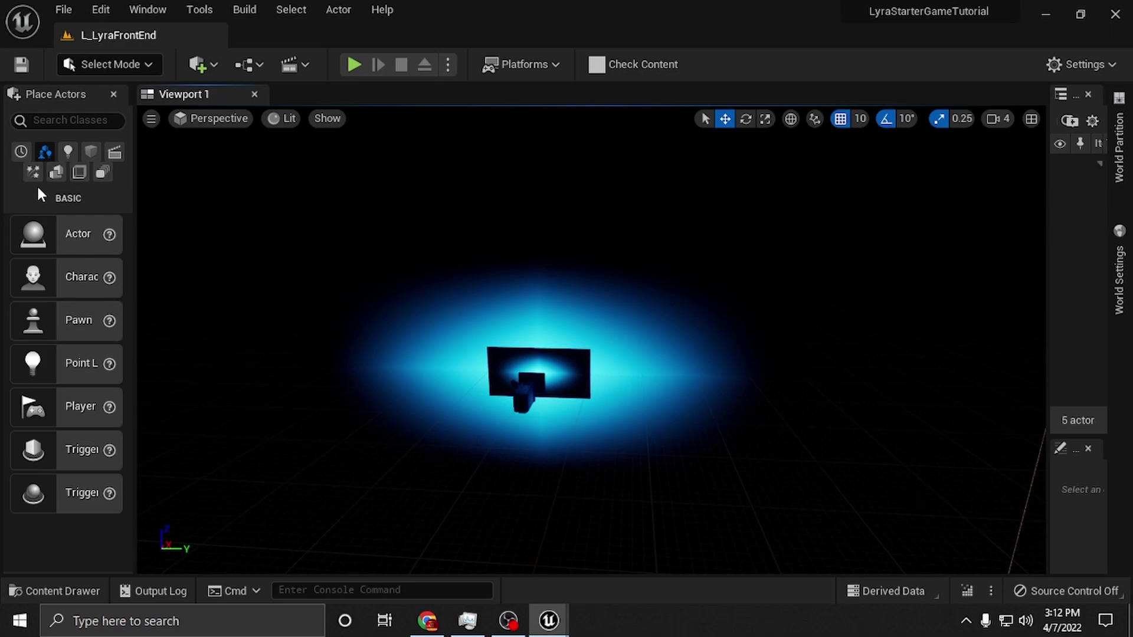
Open the Maps & Modes project settings to review the default maps, and minimize the settings window.
{"action": "left_click", "coordinate": [62, 10]}
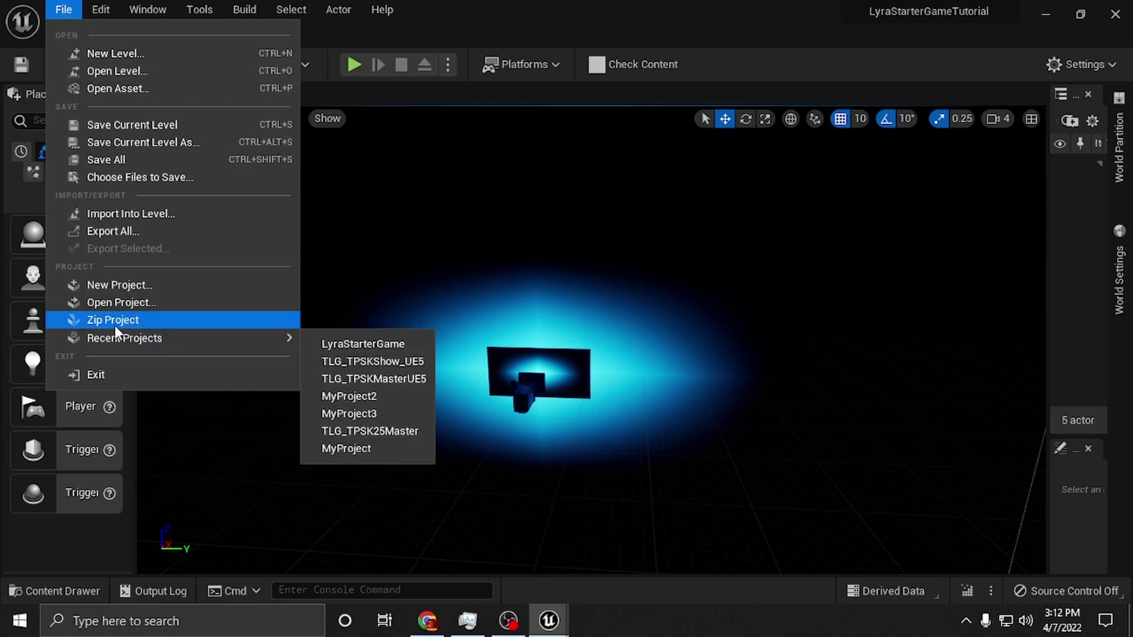
{"action": "left_click", "coordinate": [69, 9]}
{"action": "left_click", "coordinate": [97, 9]}
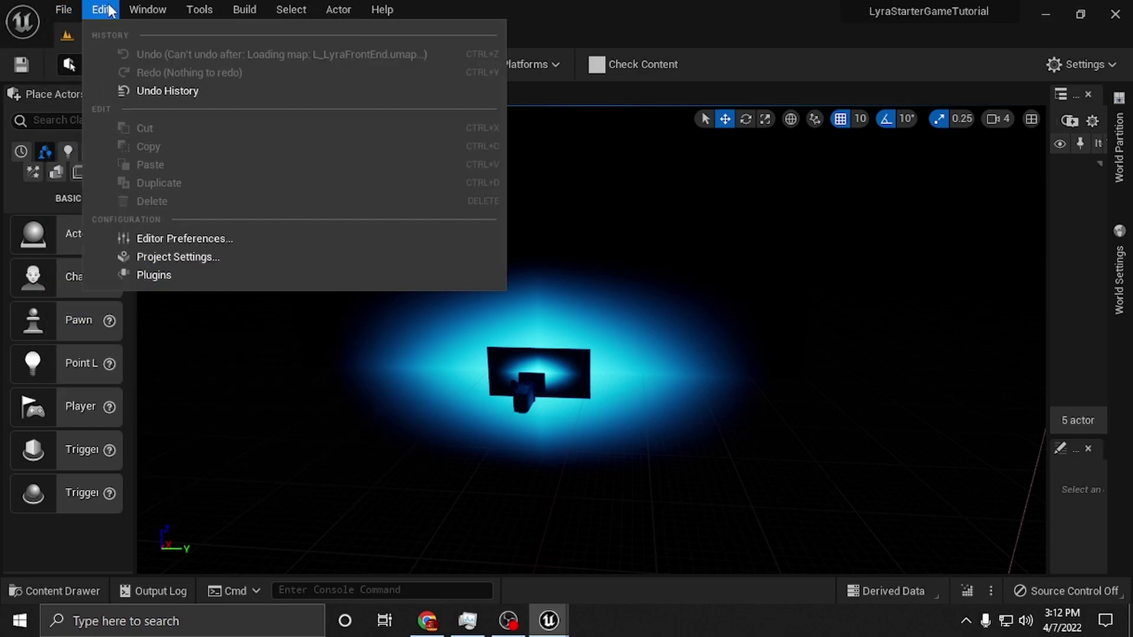
{"action": "left_click", "coordinate": [153, 254]}
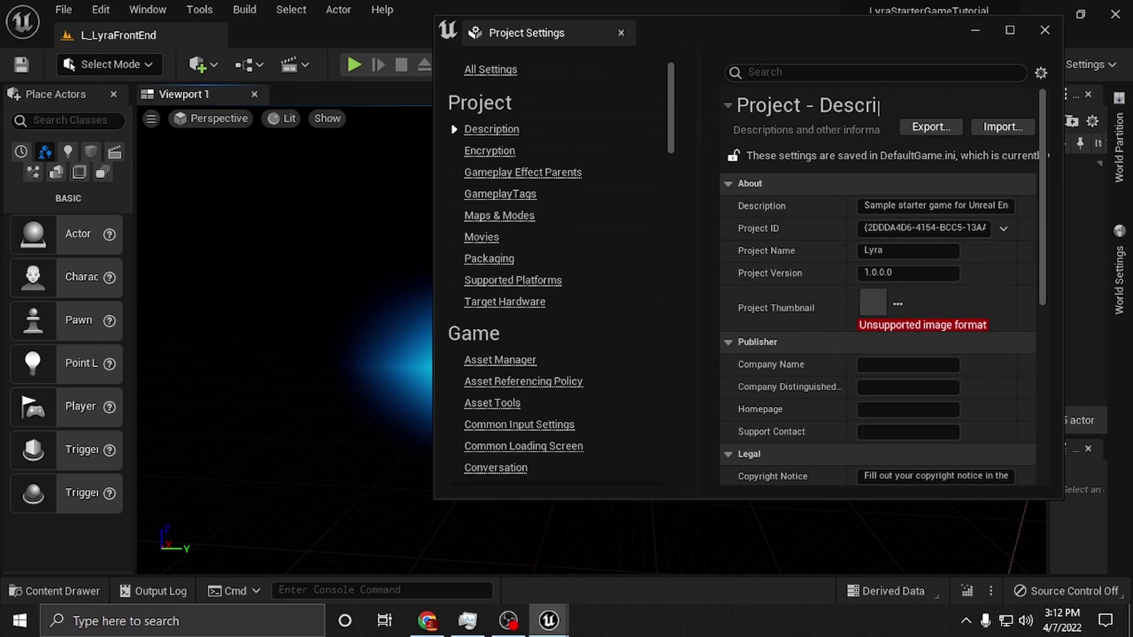
{"action": "left_click", "coordinate": [499, 216]}
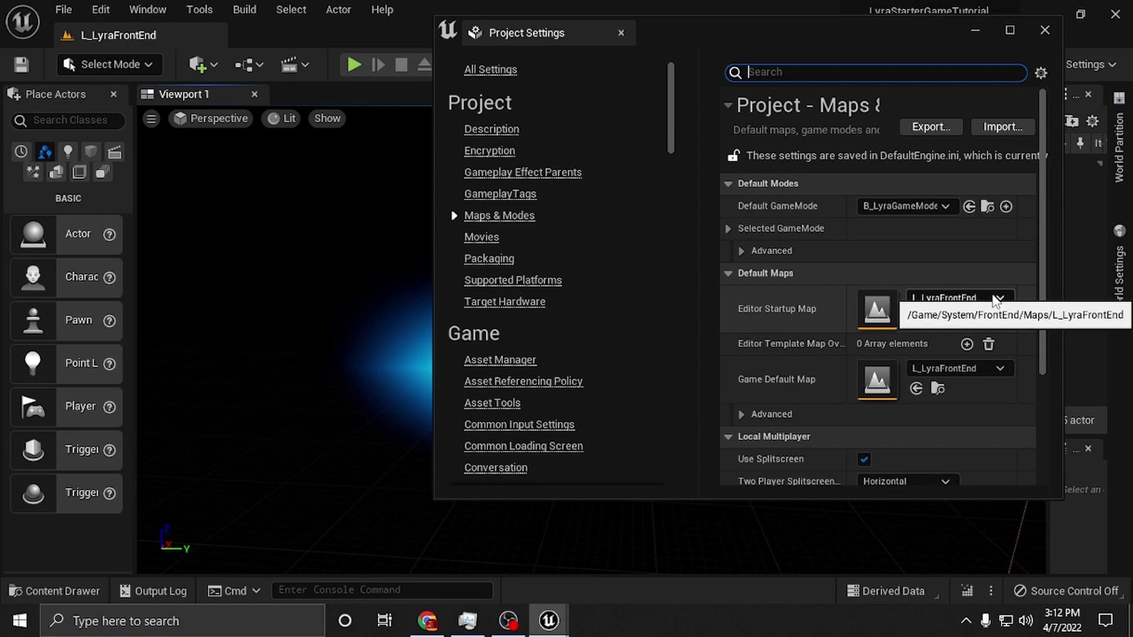
{"action": "right_click_drag", "start_coordinate": [313, 415], "coordinate": [354, 413]}
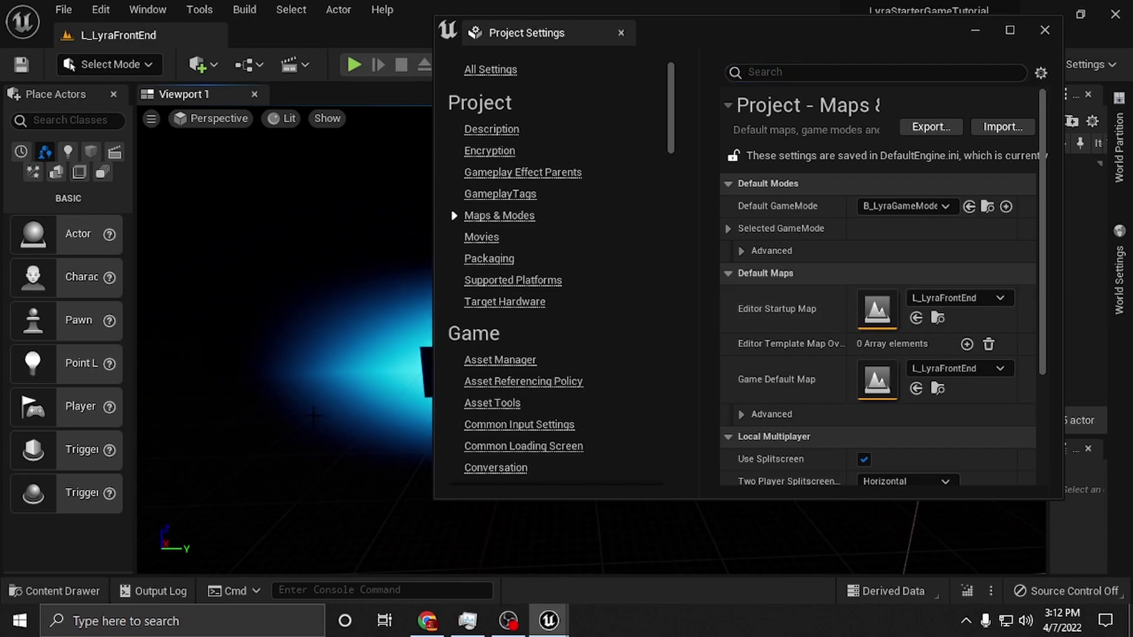
{"action": "left_click", "coordinate": [975, 31]}
{"action": "right_click_drag", "start_coordinate": [589, 340], "coordinate": [481, 301]}
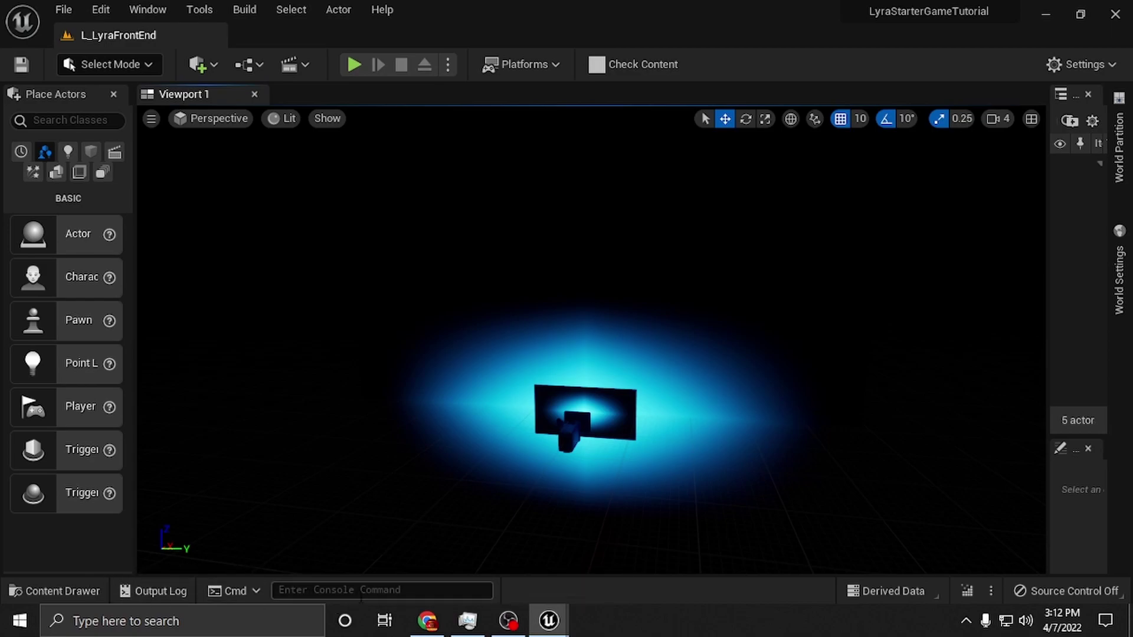
Close the Chrome window and switch to the Epic Games Launcher's Unreal Engine library.
{"action": "right_click", "coordinate": [424, 619]}
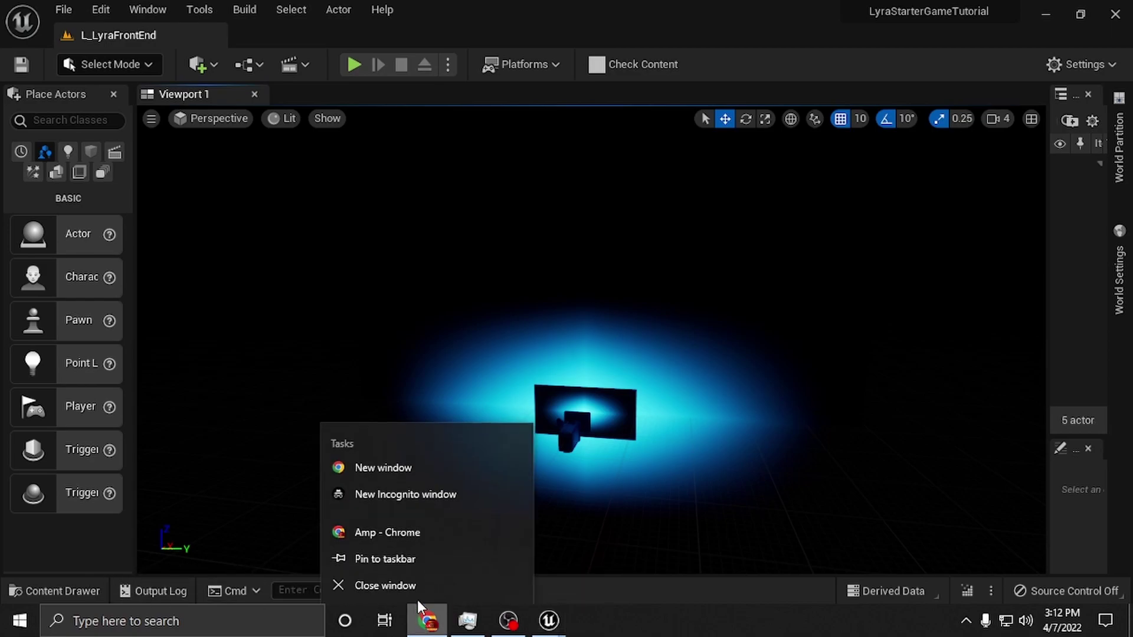
{"action": "left_click", "coordinate": [417, 592]}
{"action": "left_click", "coordinate": [965, 621]}
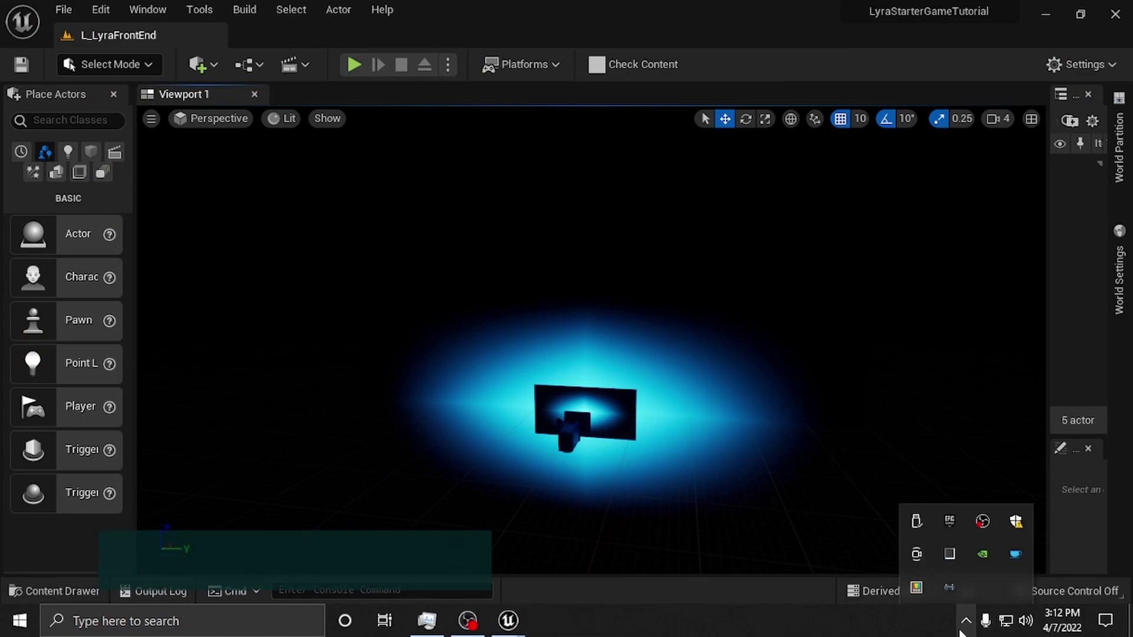
{"action": "left_click", "coordinate": [950, 524]}
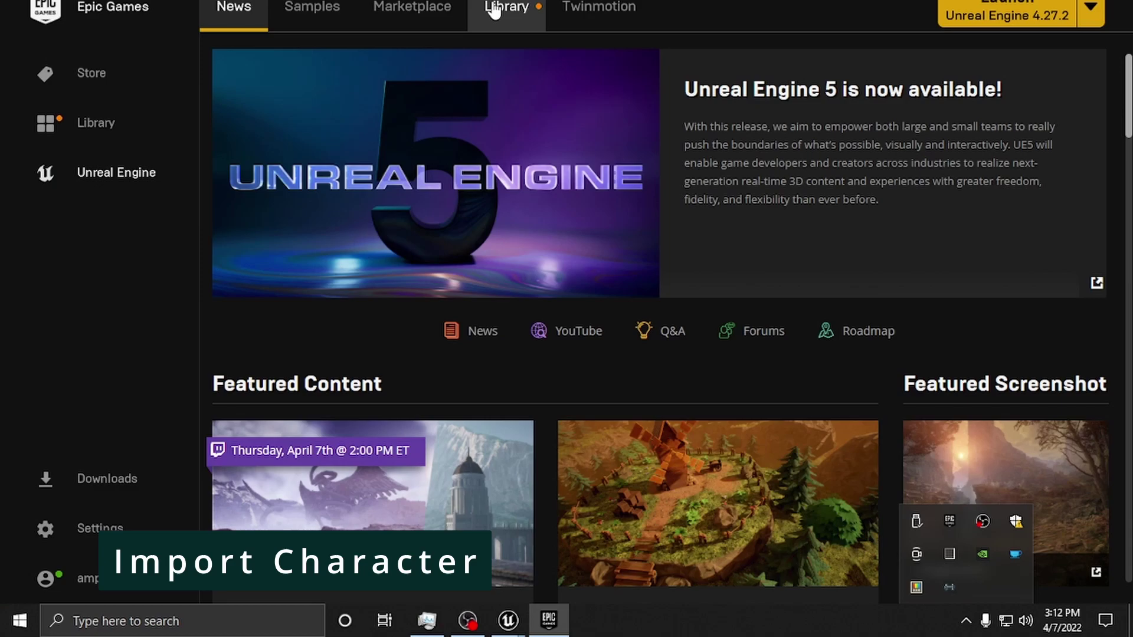
{"action": "left_click", "coordinate": [501, 9]}
Search the vault for "char" to find the owned character assets.
{"action": "scroll", "coordinate": [567, 283], "scroll_direction": "down", "scroll_amount": 4}
{"action": "scroll", "coordinate": [610, 326], "scroll_direction": "down", "scroll_amount": 20}
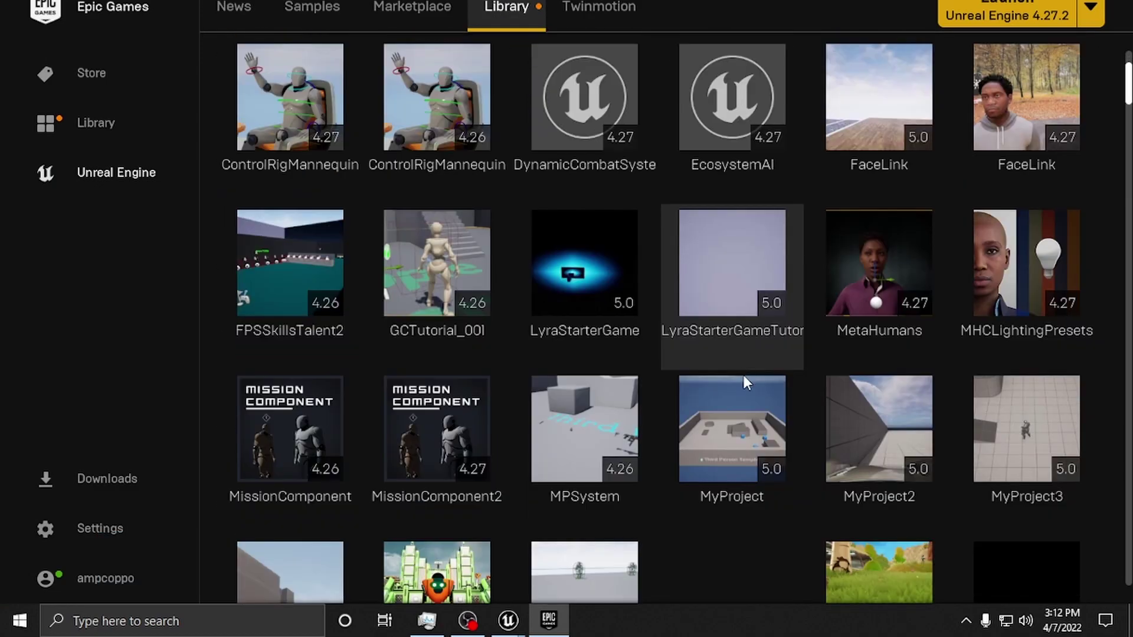
{"action": "scroll", "coordinate": [755, 325], "scroll_direction": "down", "scroll_amount": 3}
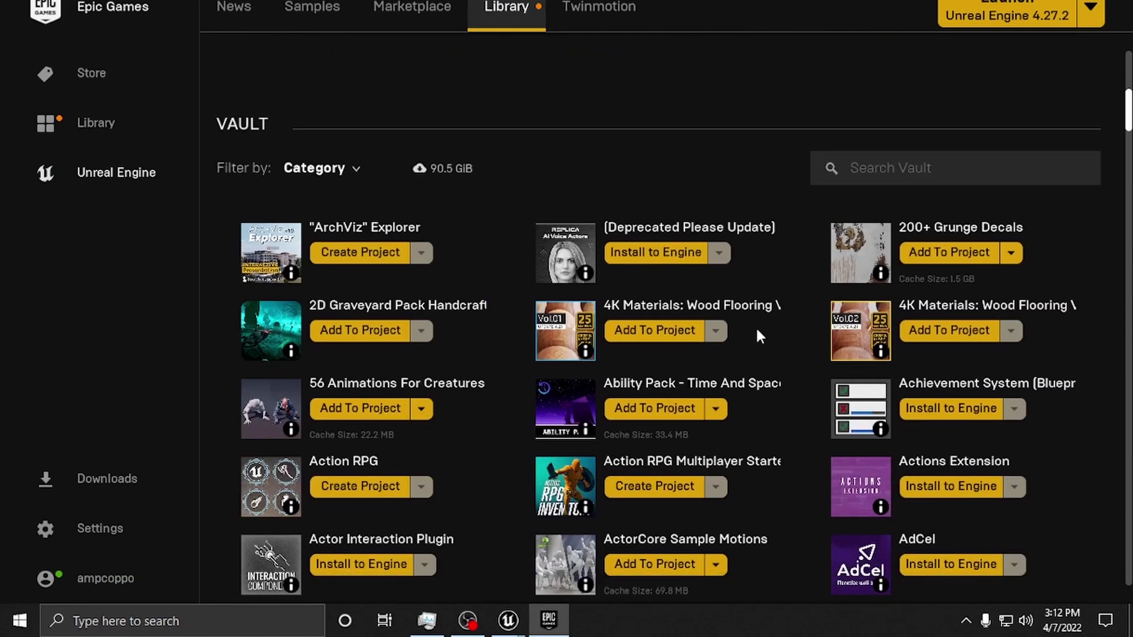
{"action": "scroll", "coordinate": [825, 295], "scroll_direction": "up", "scroll_amount": 3}
{"action": "left_click", "coordinate": [876, 277]}
{"action": "type", "text": "char"}
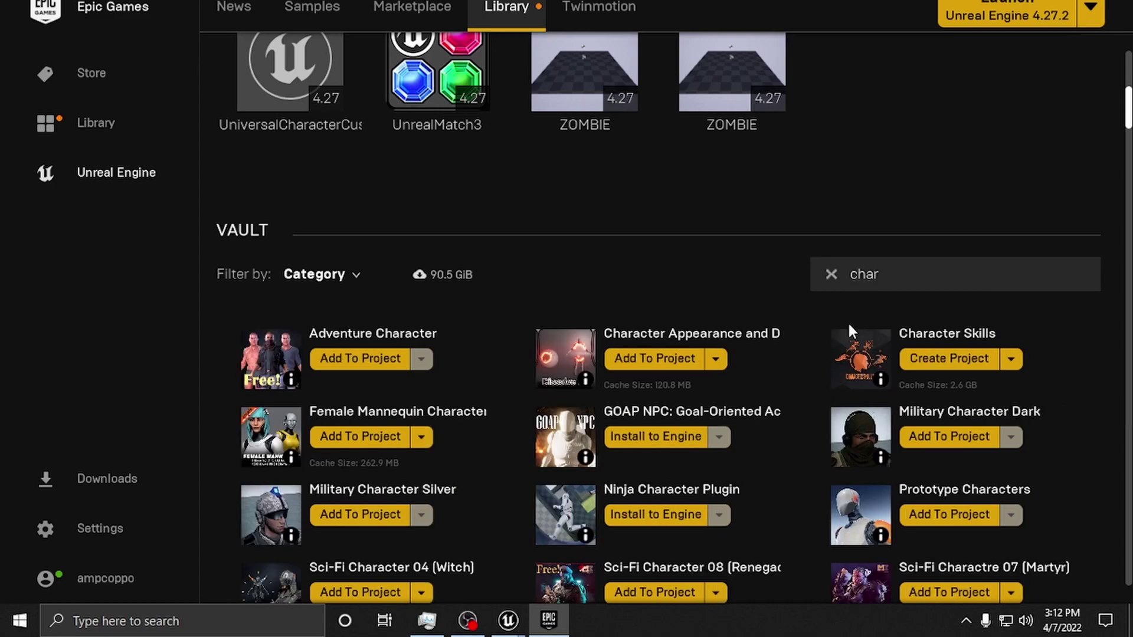
{"action": "scroll", "coordinate": [767, 413], "scroll_direction": "down", "scroll_amount": 2}
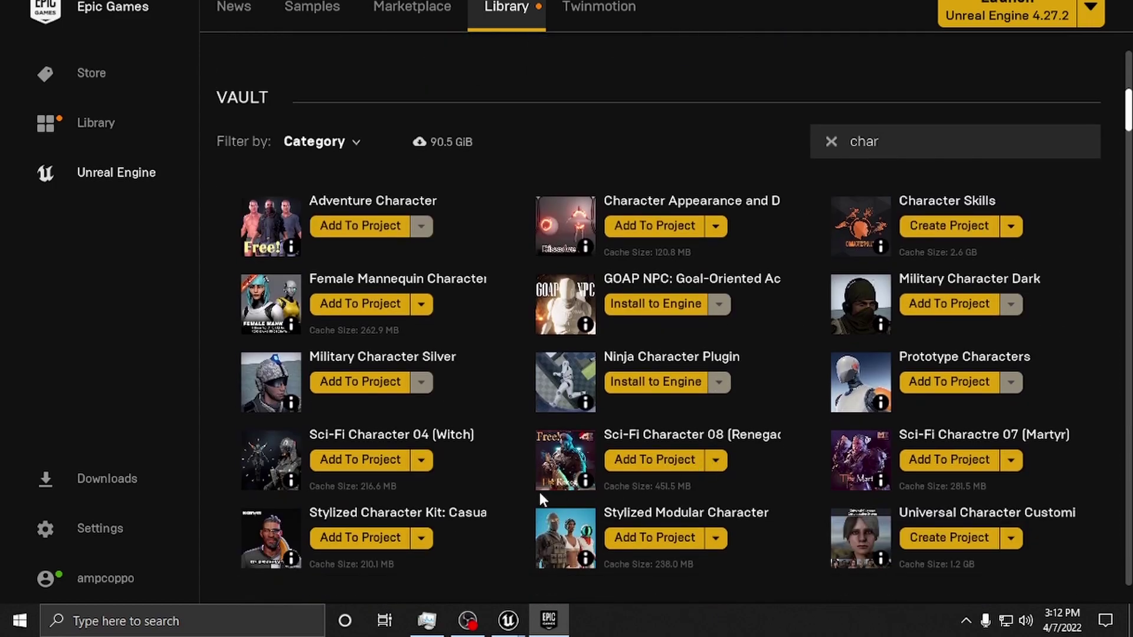
Add the Sci-Fi Character 04 (Witch) asset to the LyraStarterGame project.
{"action": "left_click", "coordinate": [381, 465]}
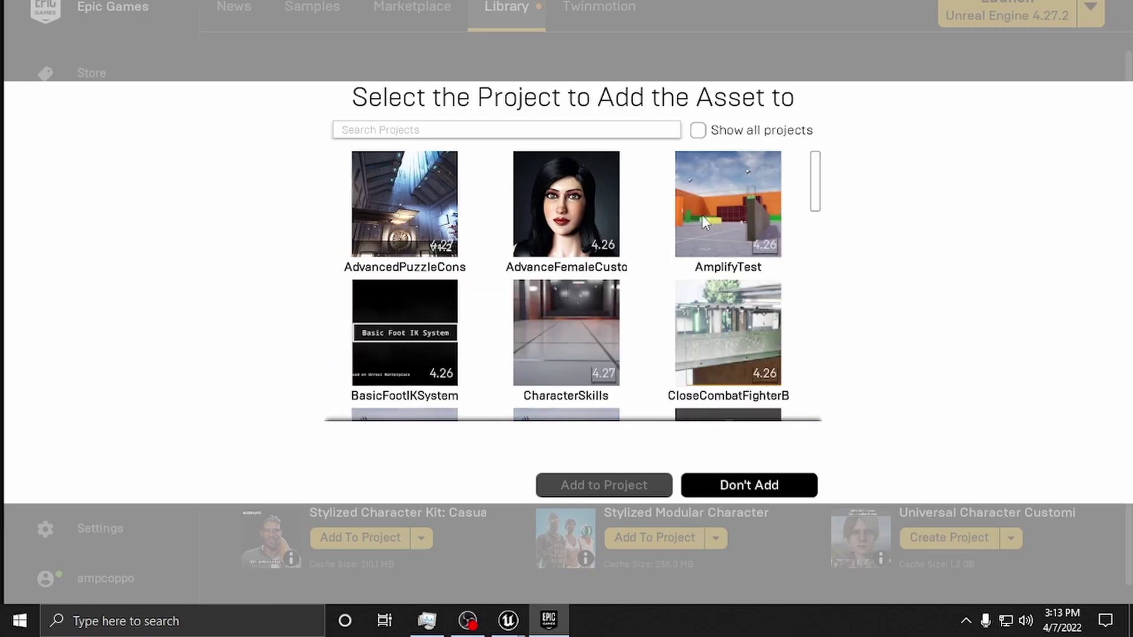
{"action": "left_click_drag", "start_coordinate": [816, 182], "coordinate": [820, 238]}
{"action": "left_click", "coordinate": [733, 260]}
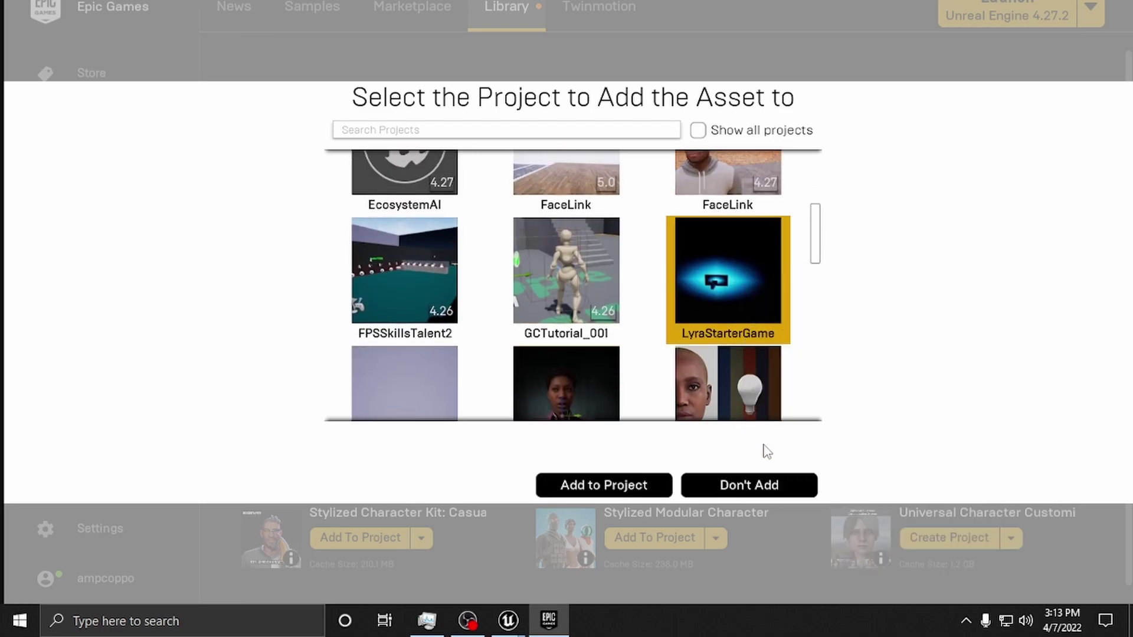
{"action": "left_click", "coordinate": [604, 485]}
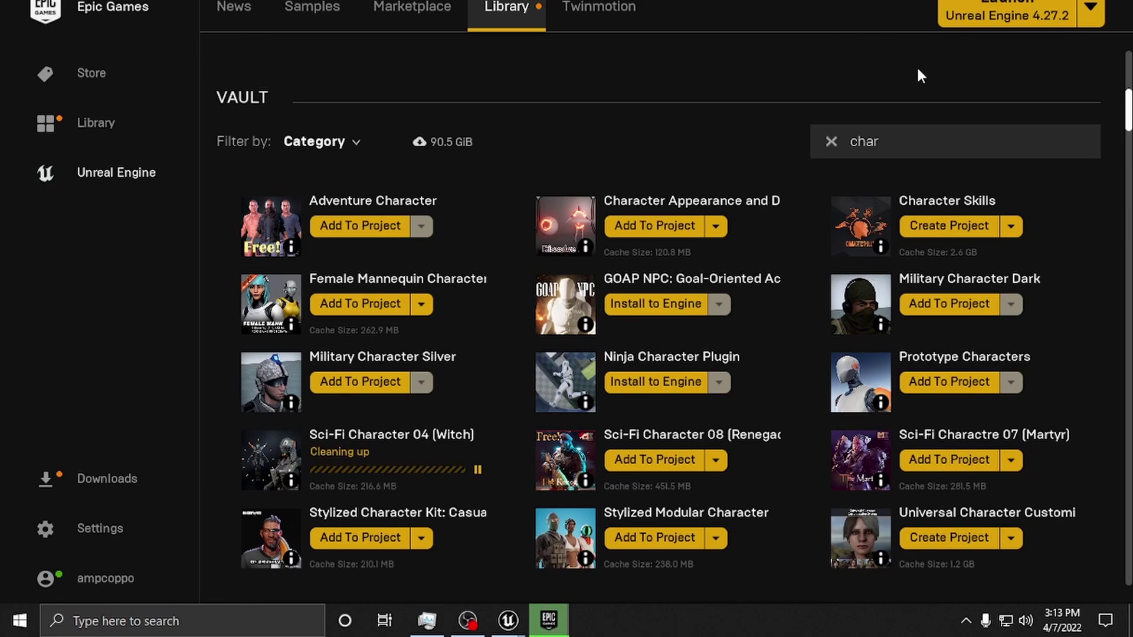
Exit the Epic Games Launcher completely to return to the Unreal Editor.
{"action": "left_click", "coordinate": [965, 621]}
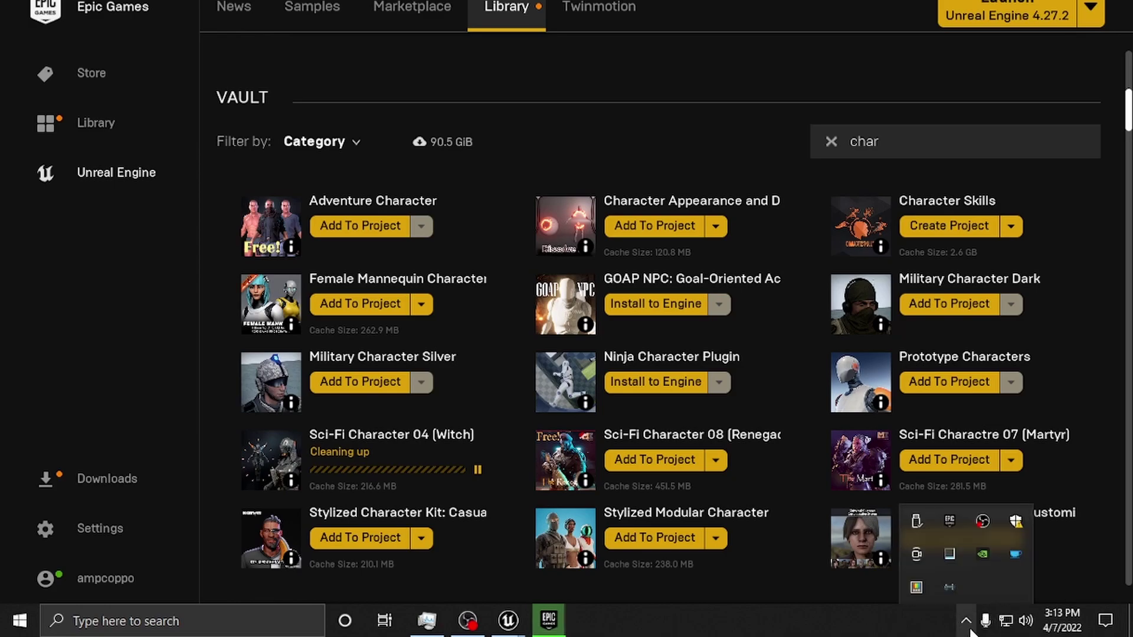
{"action": "right_click", "coordinate": [950, 520]}
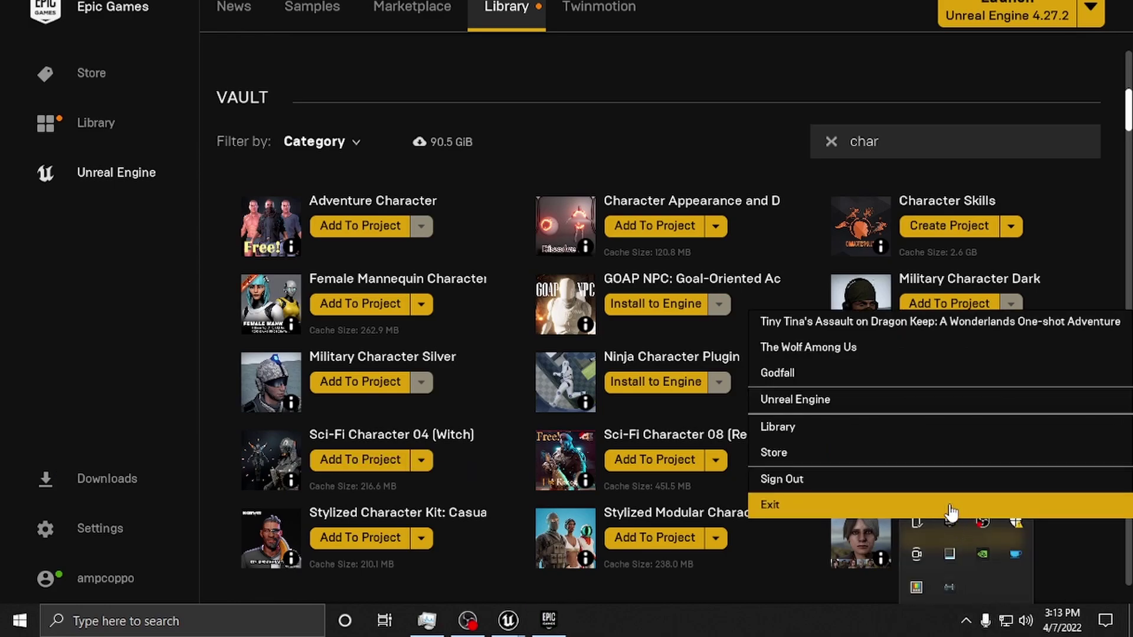
{"action": "left_click", "coordinate": [944, 508]}
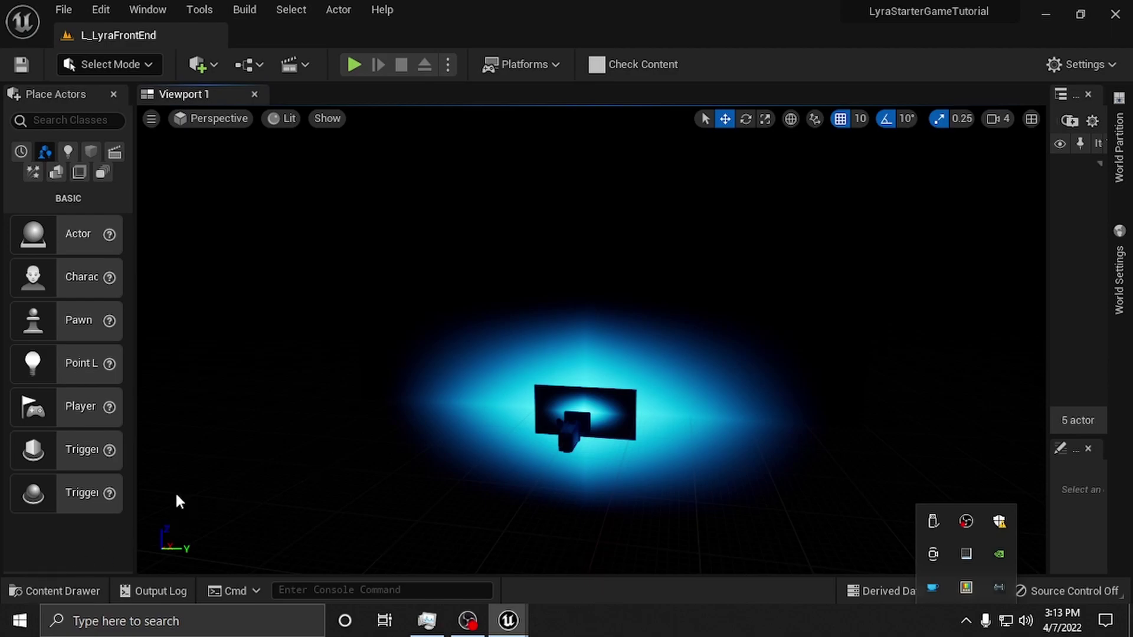
Open the B_Manny blueprint from the Content/Characters/Cosmetics folder and maximize its editor window.
{"action": "left_click", "coordinate": [65, 589]}
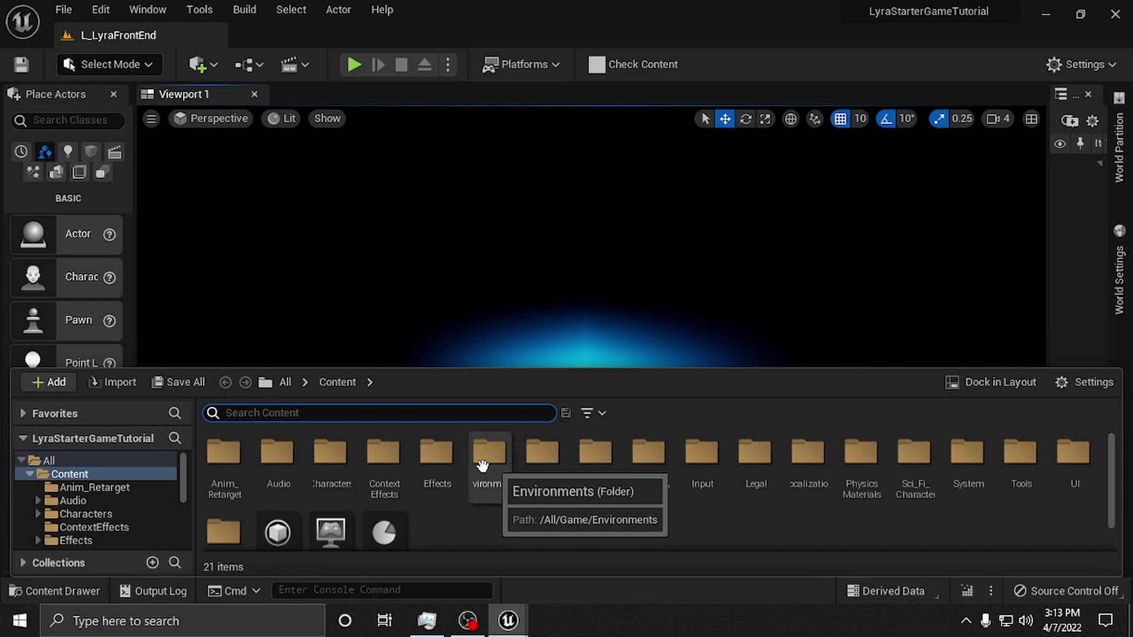
{"action": "double_click", "coordinate": [333, 463]}
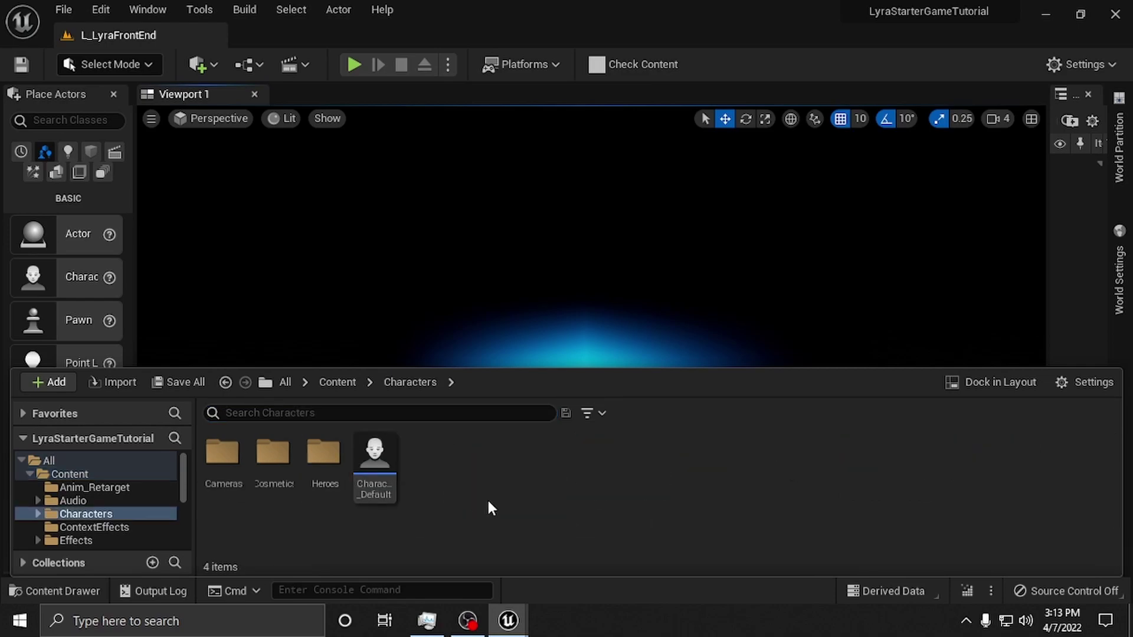
{"action": "left_click", "coordinate": [275, 458]}
{"action": "double_click", "coordinate": [275, 458]}
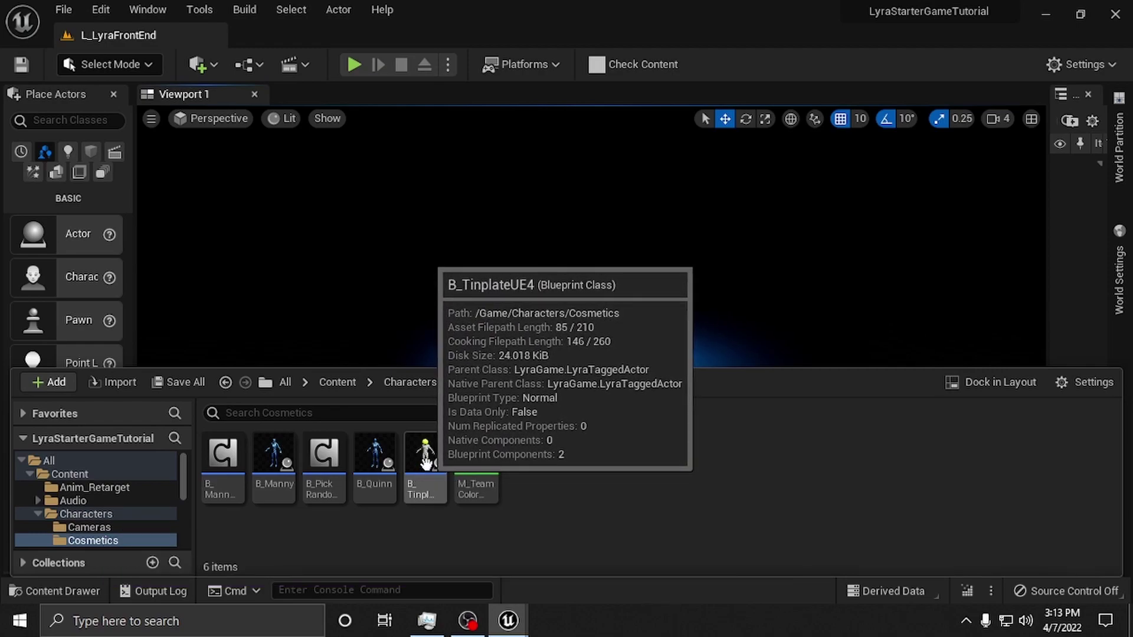
{"action": "left_click", "coordinate": [376, 472]}
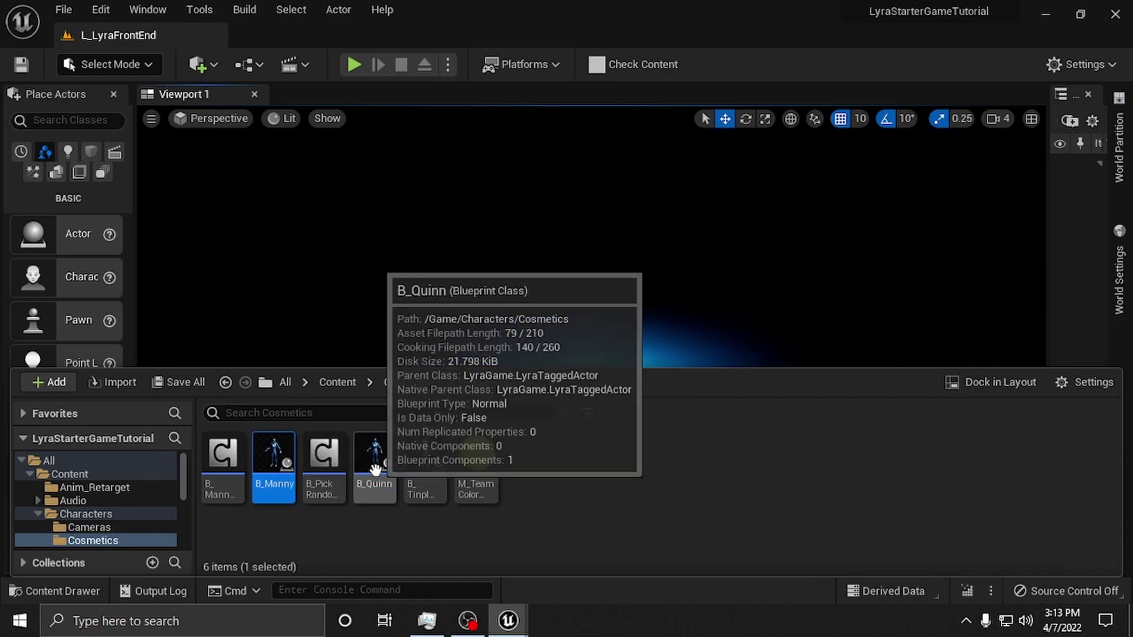
{"action": "left_click", "coordinate": [270, 461]}
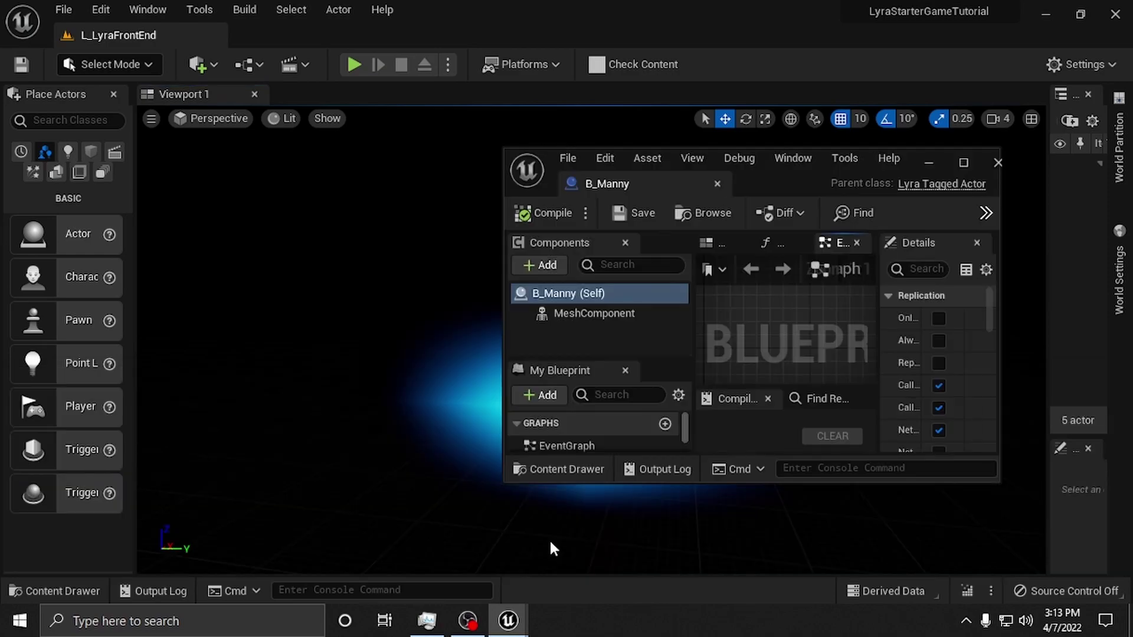
{"action": "left_click", "coordinate": [962, 162]}
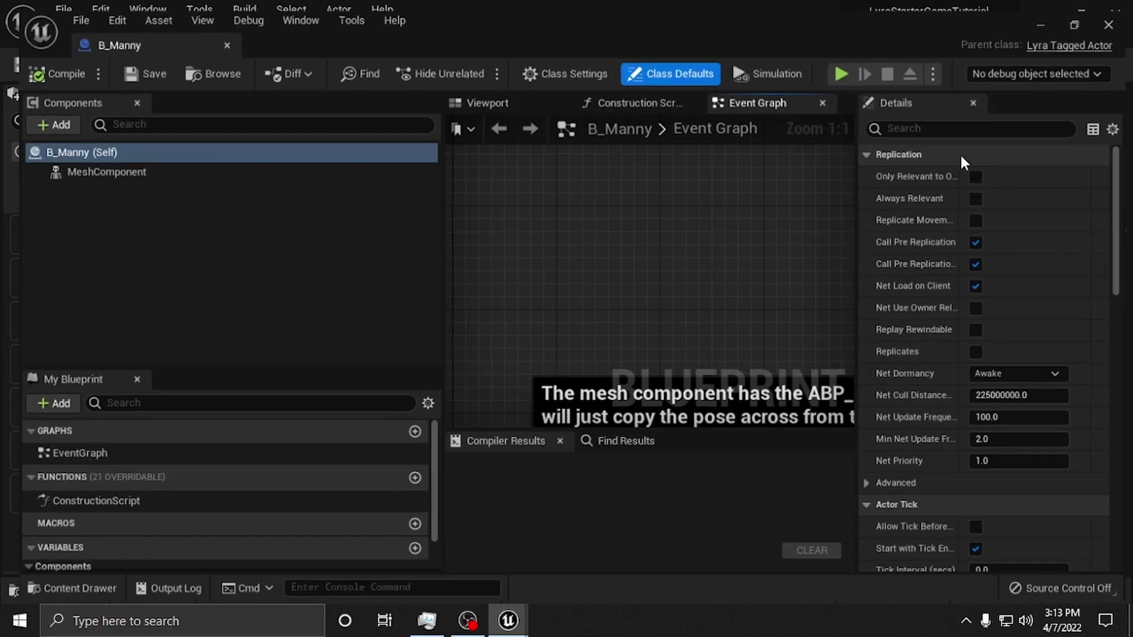
Set the MeshComponent's skeletal mesh to SK_Sci_Fi_Character_08_Full_01 and check the character in the blueprint's viewport.
{"action": "left_click", "coordinate": [71, 171]}
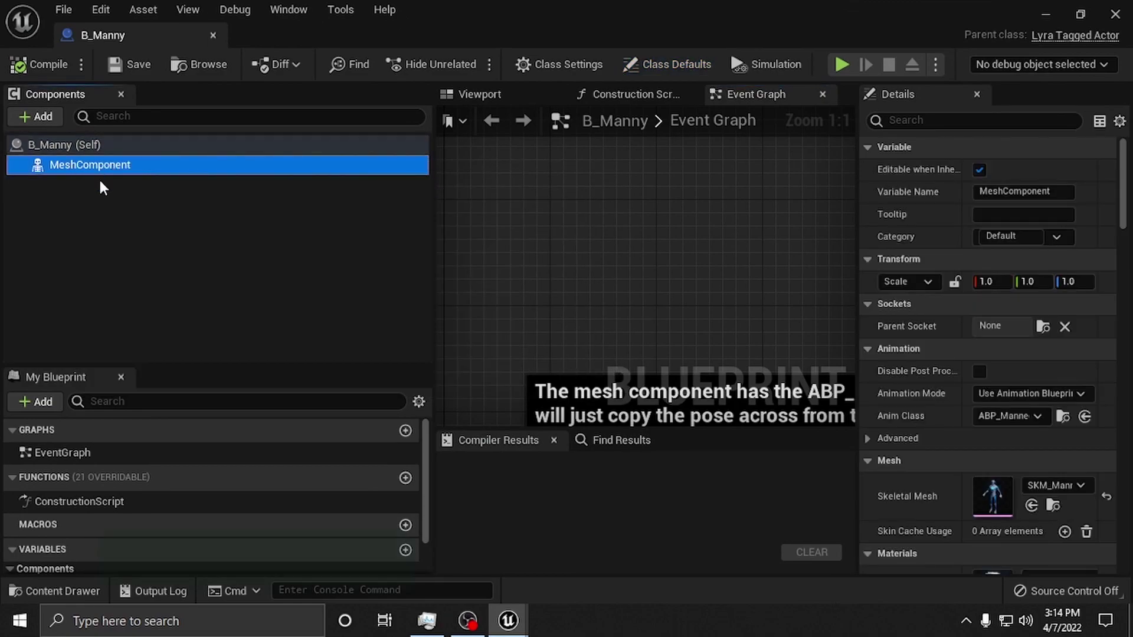
{"action": "left_click", "coordinate": [1081, 485]}
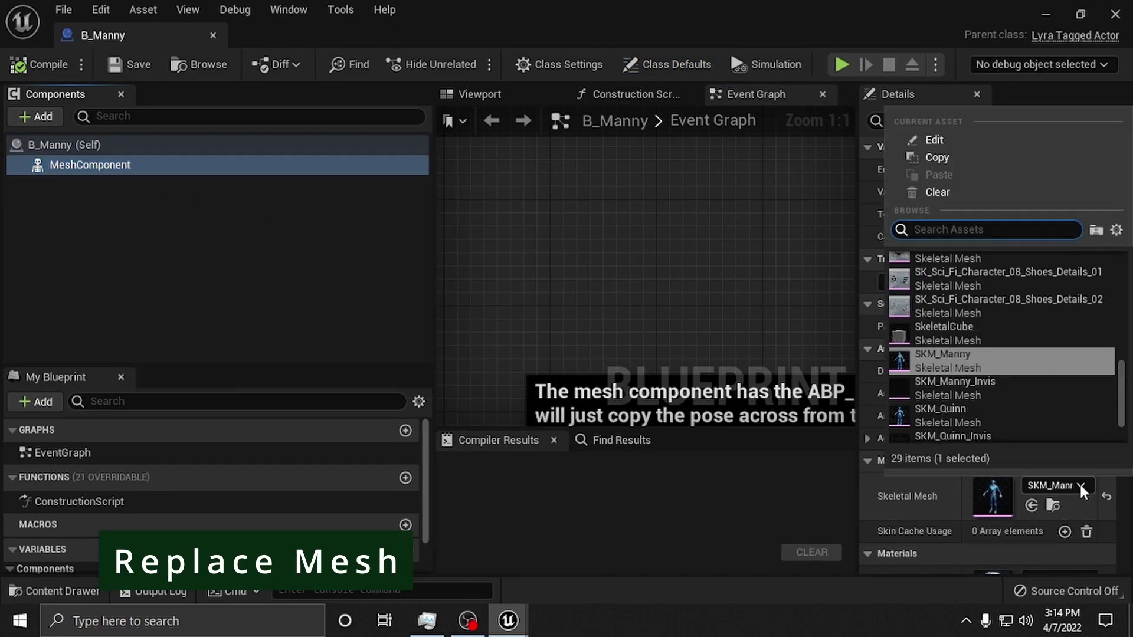
{"action": "scroll", "coordinate": [968, 354], "scroll_direction": "down", "scroll_amount": 2}
{"action": "scroll", "coordinate": [958, 377], "scroll_direction": "up", "scroll_amount": 4}
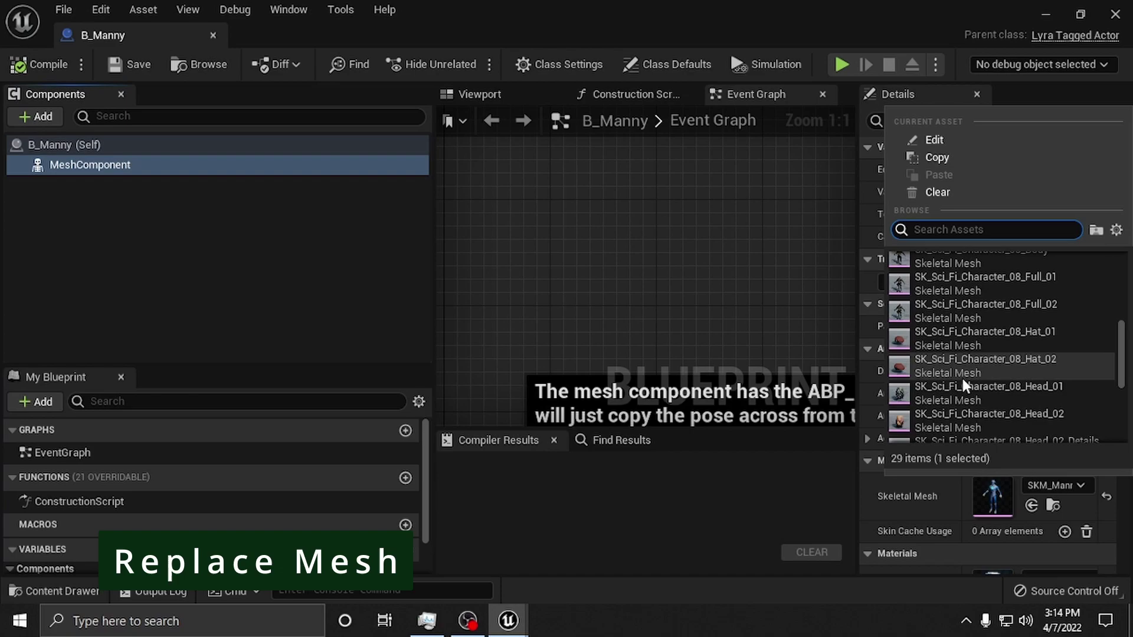
{"action": "scroll", "coordinate": [963, 377], "scroll_direction": "up", "scroll_amount": 3}
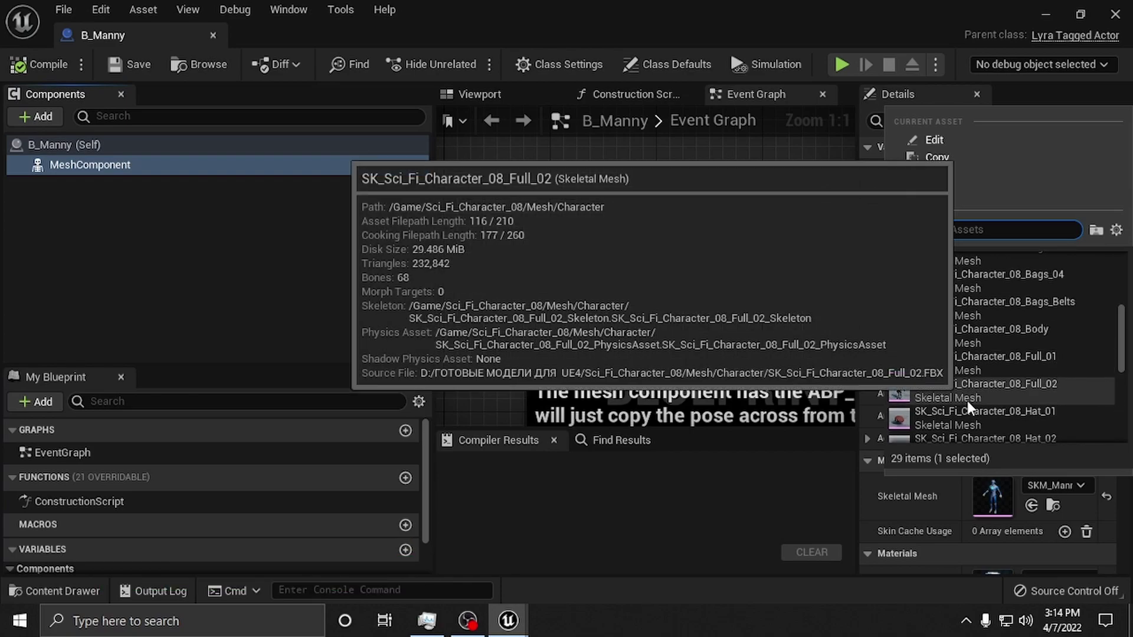
{"action": "left_click", "coordinate": [926, 354]}
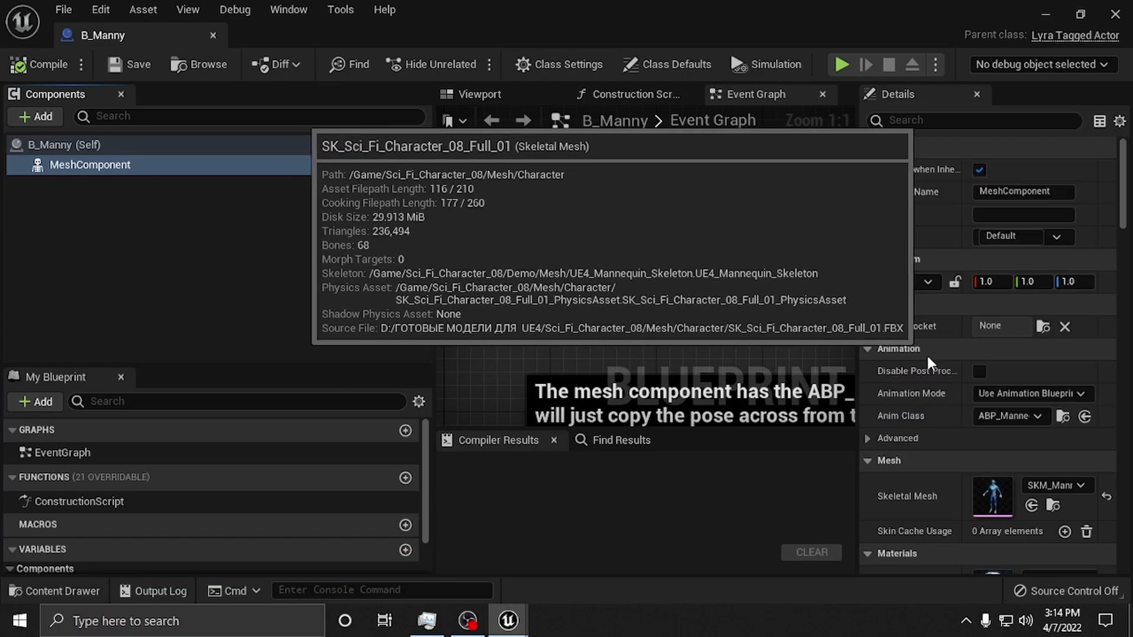
{"action": "left_click", "coordinate": [479, 95]}
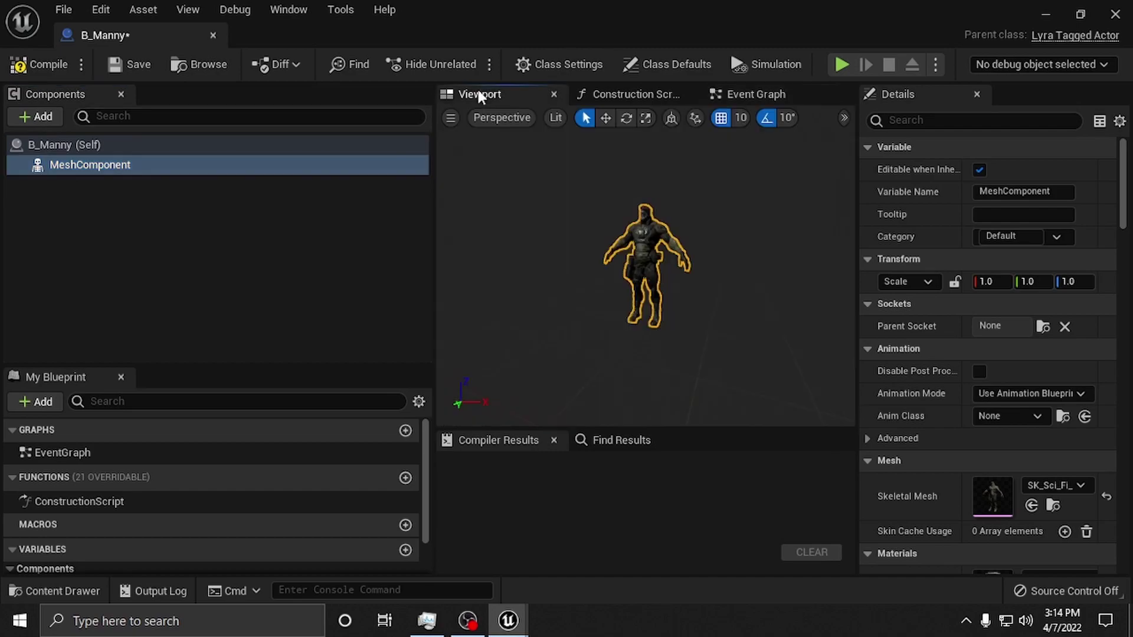
{"action": "right_click_drag", "start_coordinate": [757, 359], "coordinate": [787, 352]}
{"action": "left_click_drag", "start_coordinate": [757, 359], "coordinate": [749, 388]}
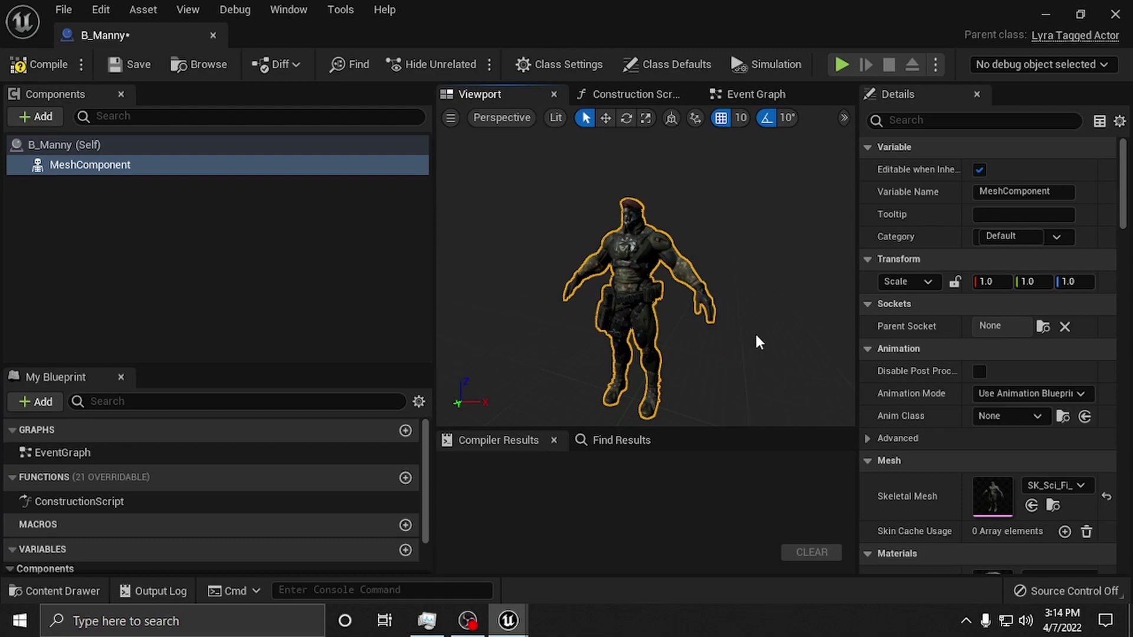
Put the B_Manny editor away and search the whole Content folder for "abp" assets.
{"action": "left_click", "coordinate": [1046, 15]}
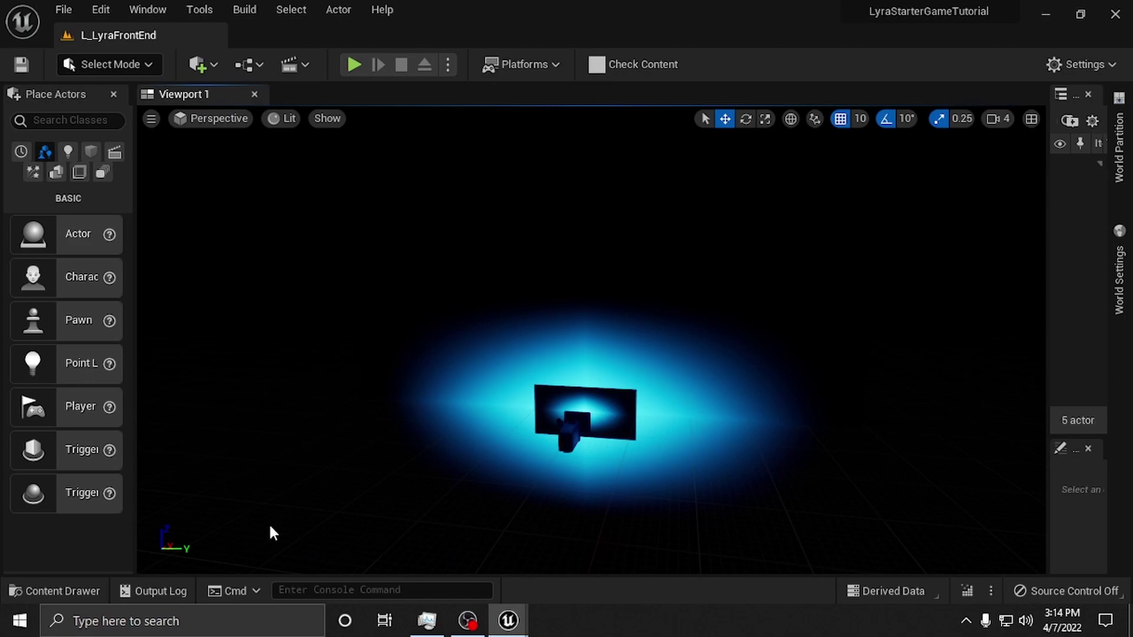
{"action": "left_click", "coordinate": [18, 591]}
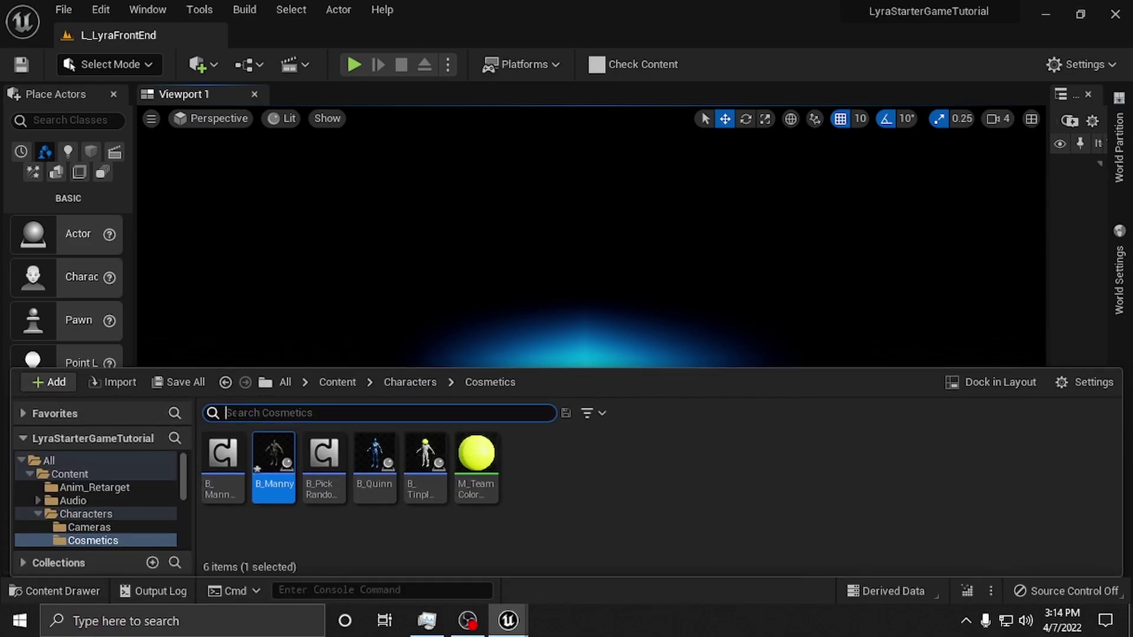
{"action": "type", "text": "abp"}
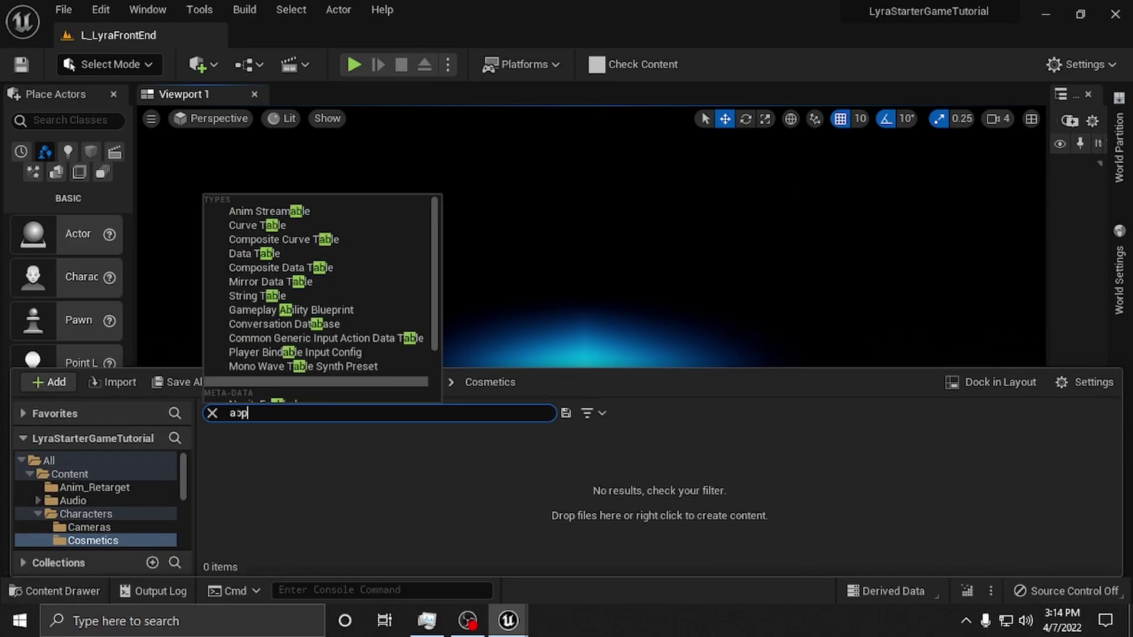
{"action": "left_click", "coordinate": [338, 382]}
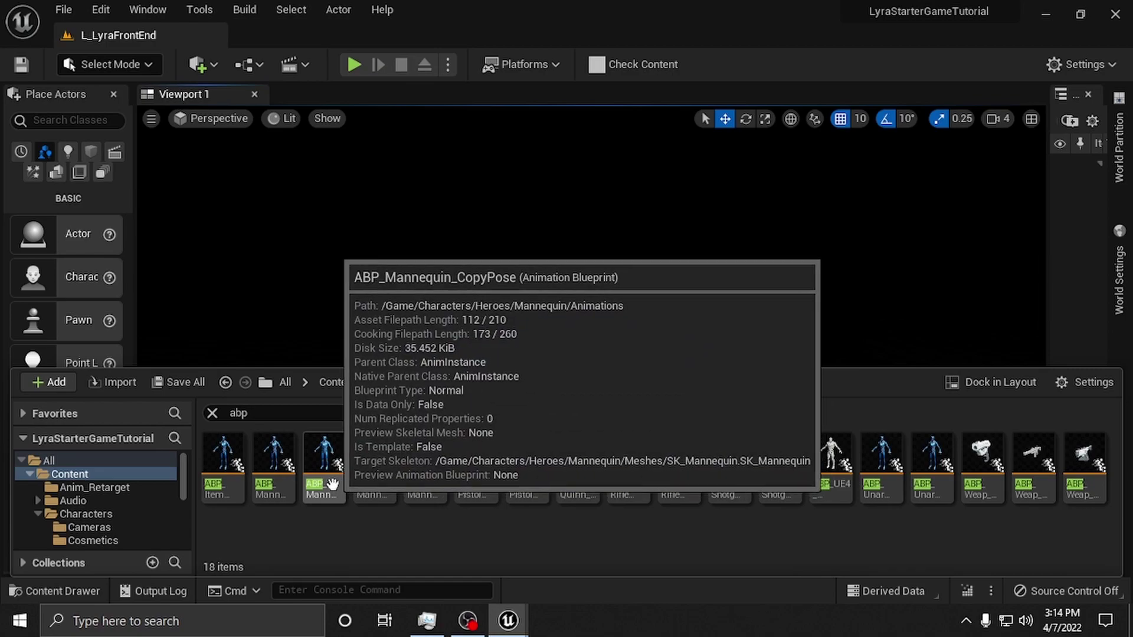
Start Duplicate and Retarget Animation Blueprint on the ABP_Mannequin_Retarget asset.
{"action": "mouse_move", "coordinate": [365, 480]}
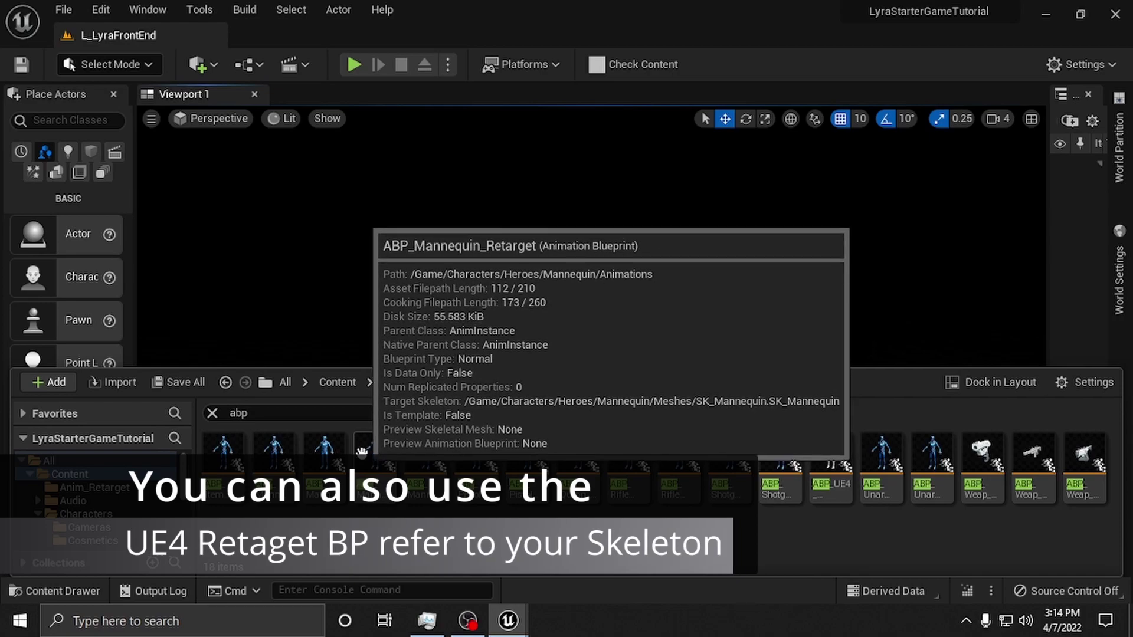
{"action": "right_click", "coordinate": [361, 451]}
{"action": "mouse_move", "coordinate": [599, 82]}
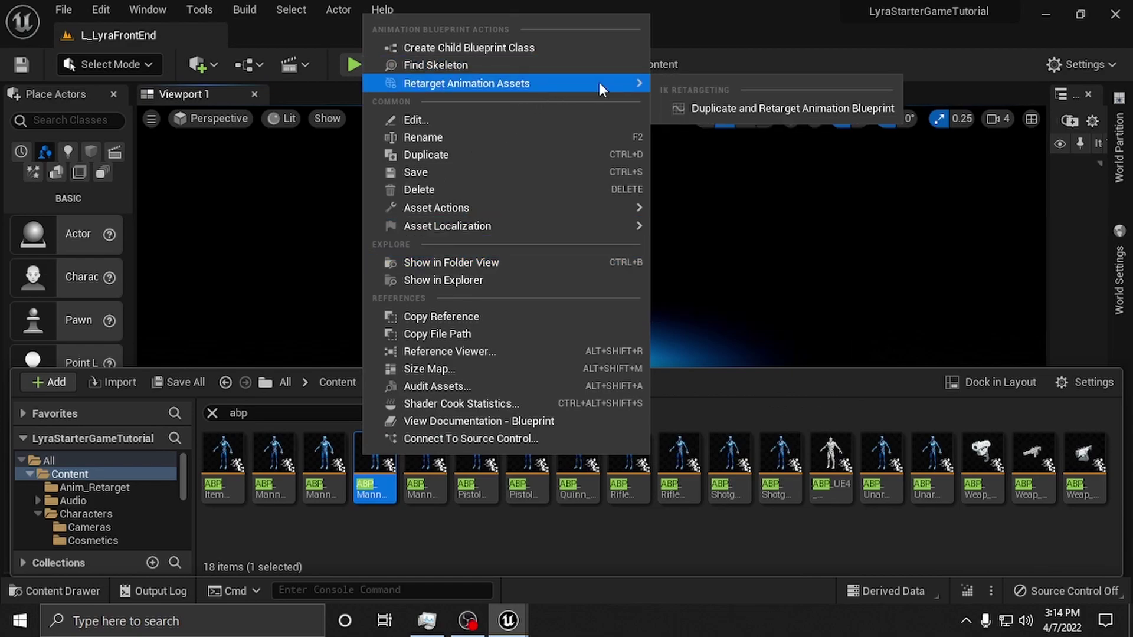
{"action": "left_click", "coordinate": [749, 108]}
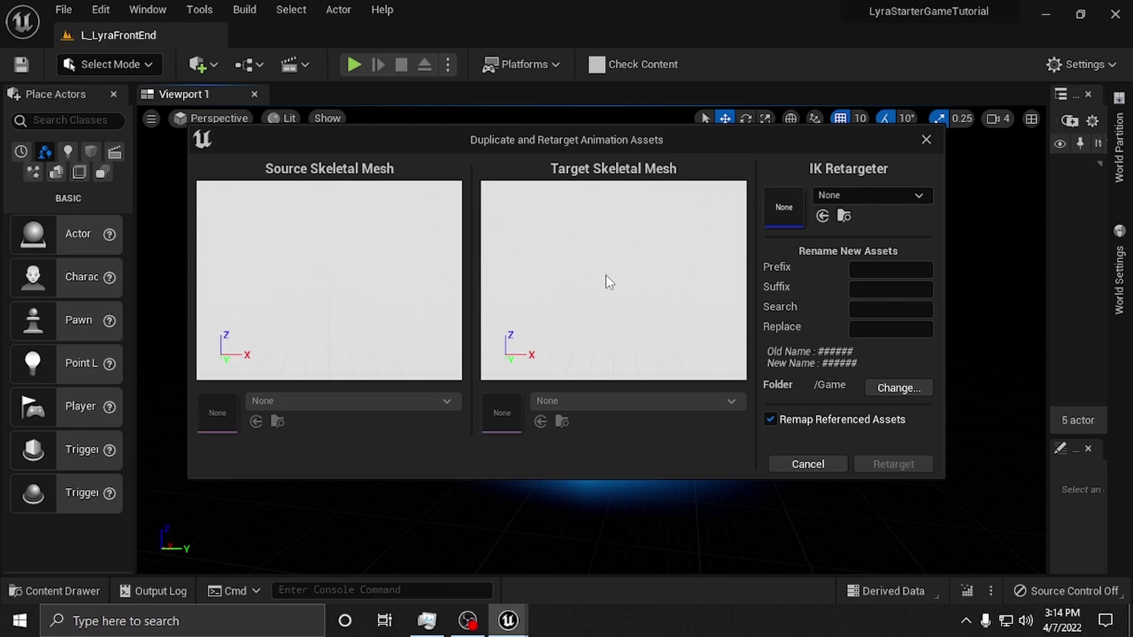
Set the IK Retargeter to RTG_UE5Manny_UE4Manny and the target skeletal mesh to SK_Sci_Fi_Character_08_Full_01.
{"action": "left_click", "coordinate": [884, 194]}
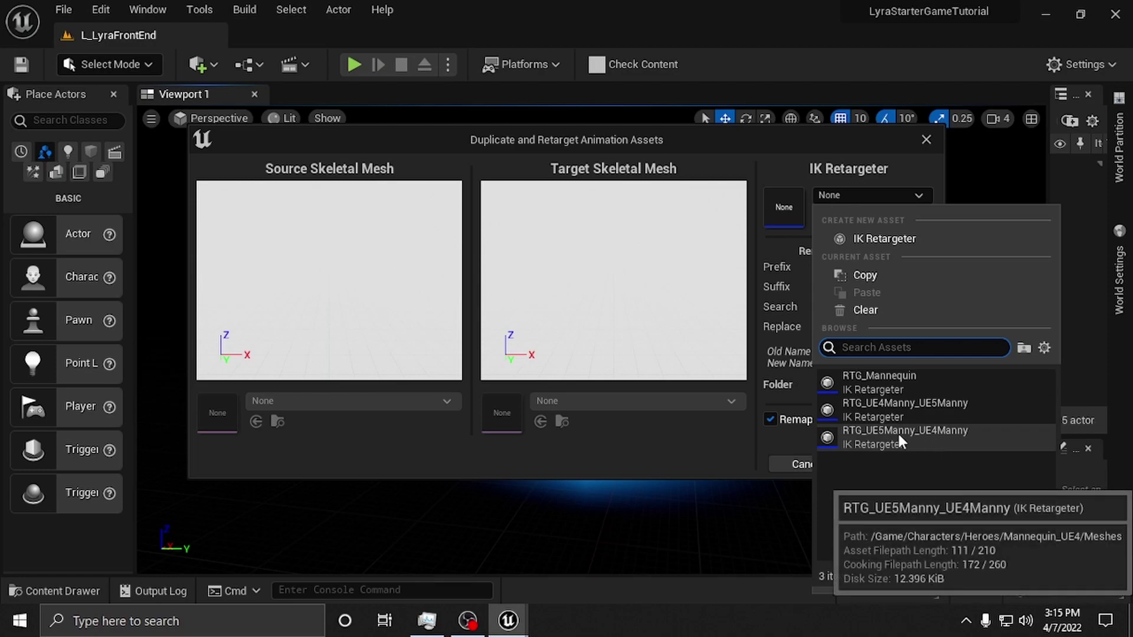
{"action": "left_click", "coordinate": [883, 436]}
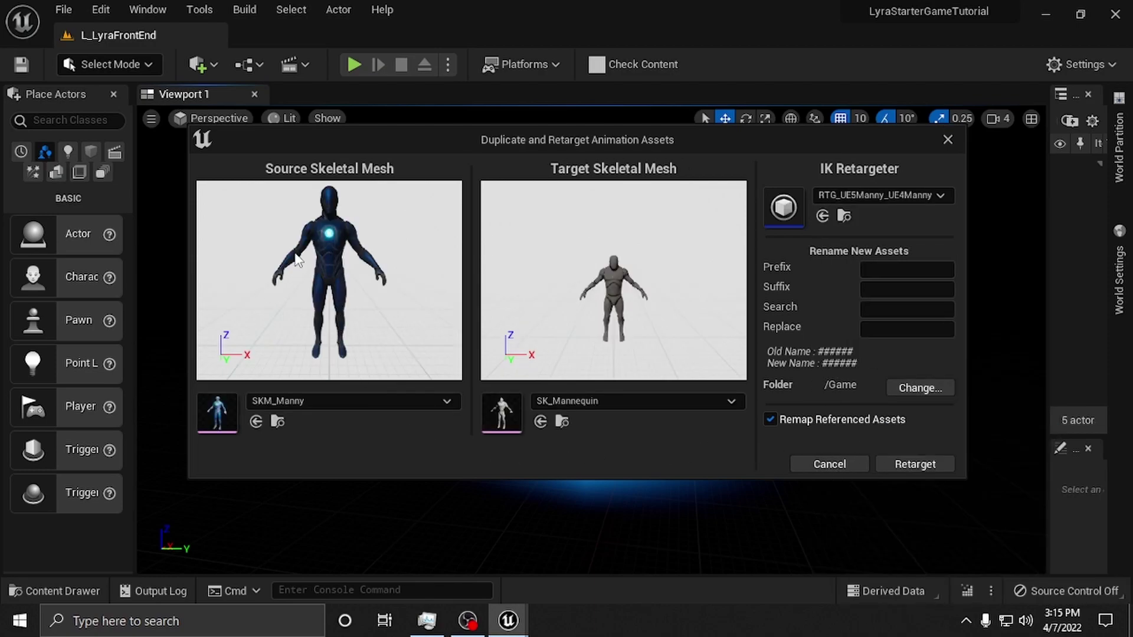
{"action": "left_click", "coordinate": [678, 401]}
{"action": "scroll", "coordinate": [647, 251], "scroll_direction": "down", "scroll_amount": 5}
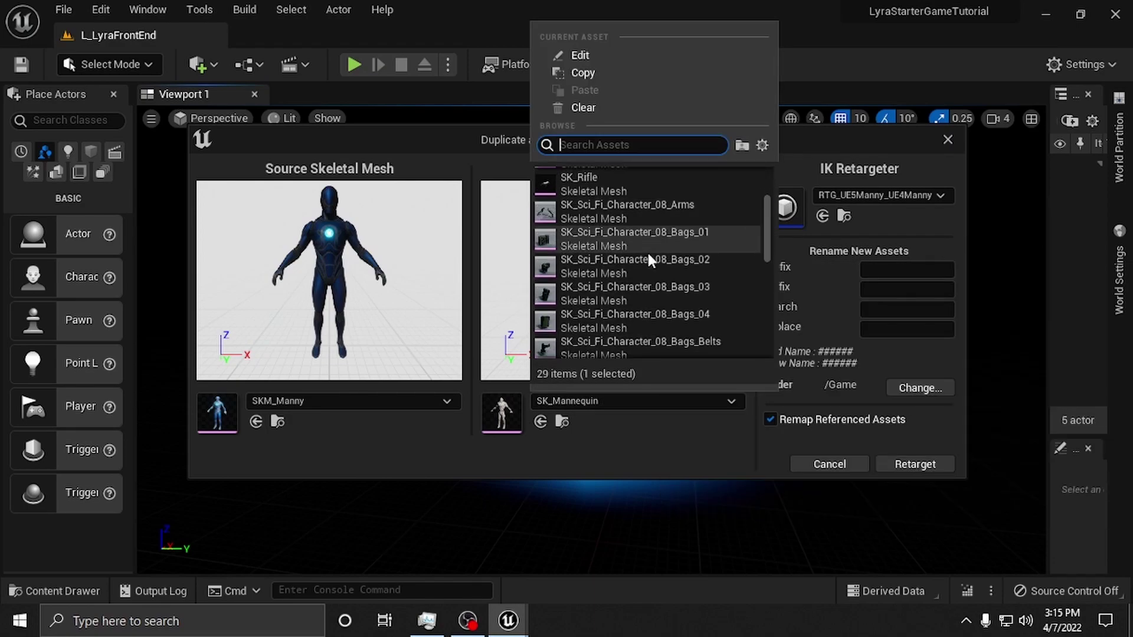
{"action": "scroll", "coordinate": [649, 254], "scroll_direction": "down", "scroll_amount": 3}
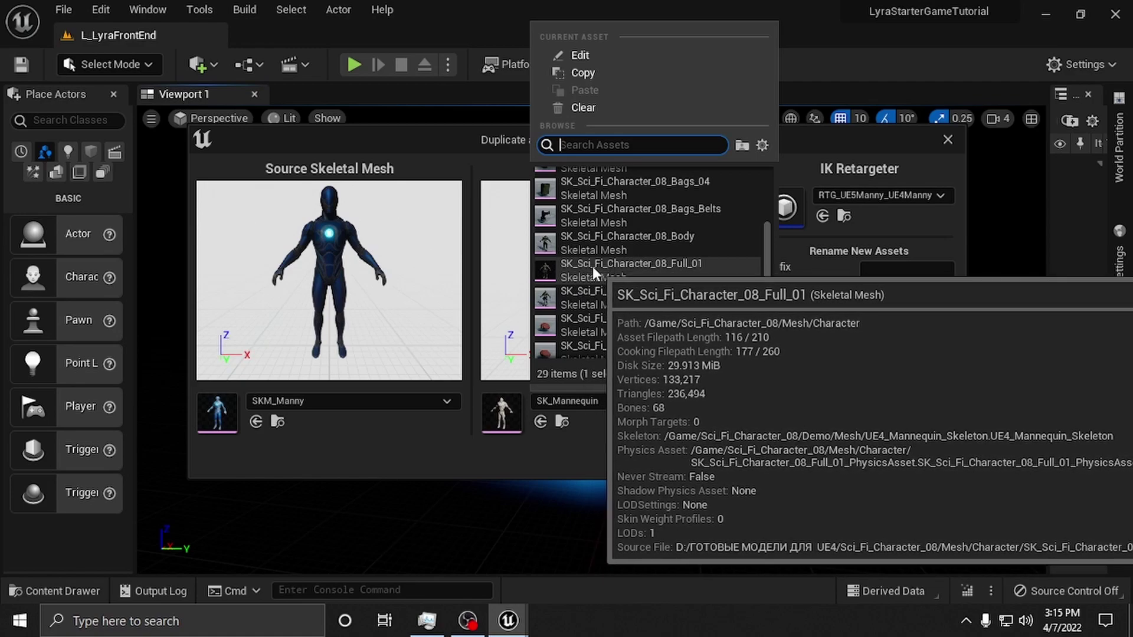
{"action": "left_click", "coordinate": [590, 267]}
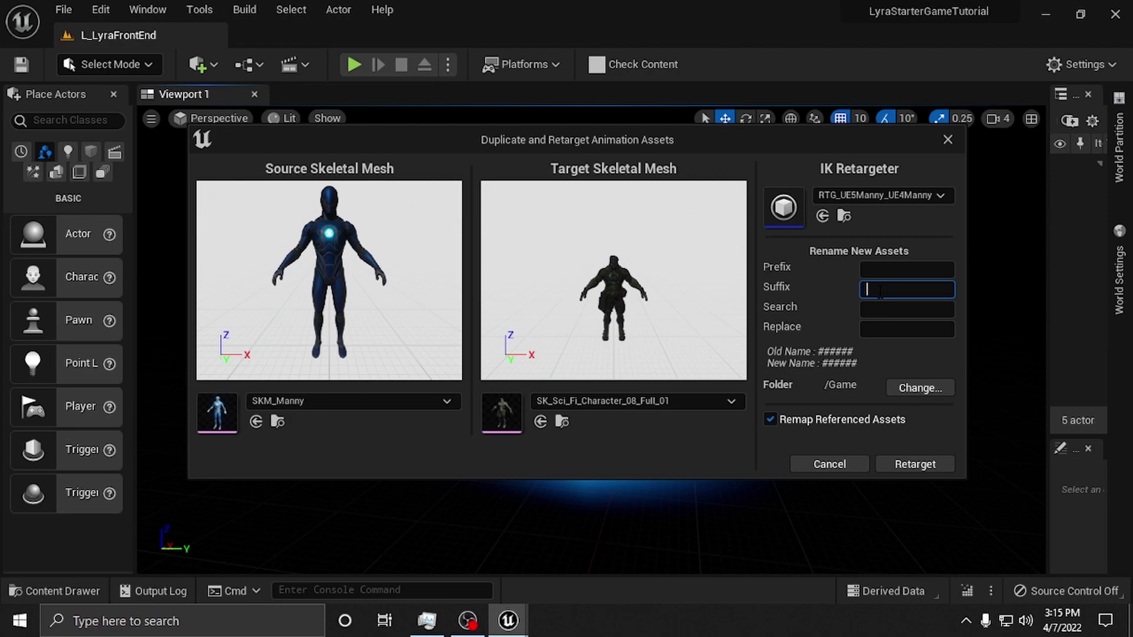
Retarget the animation blueprint with the suffix scifi8, exporting it to the Anim_Retarget folder.
{"action": "type", "text": "scifi8"}
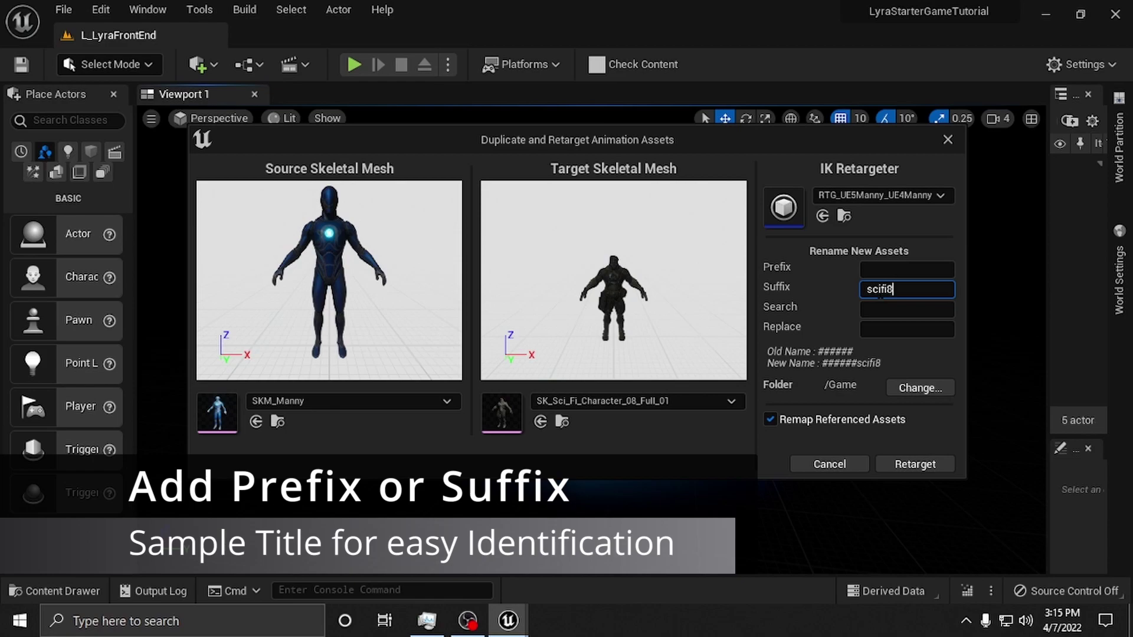
{"action": "left_click", "coordinate": [901, 386]}
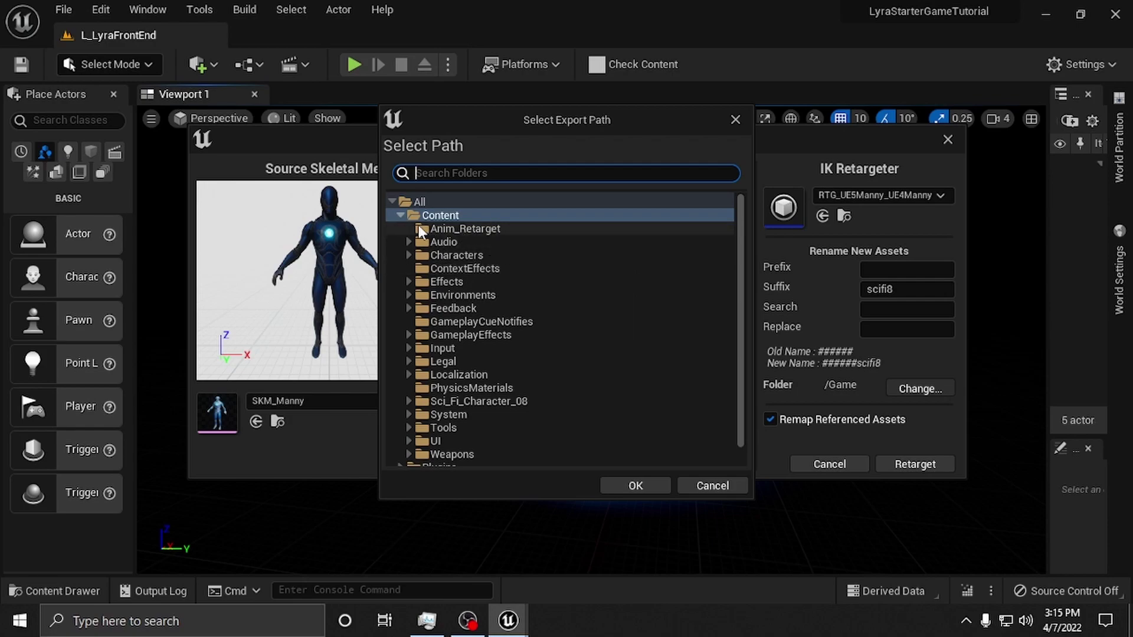
{"action": "left_click", "coordinate": [488, 228]}
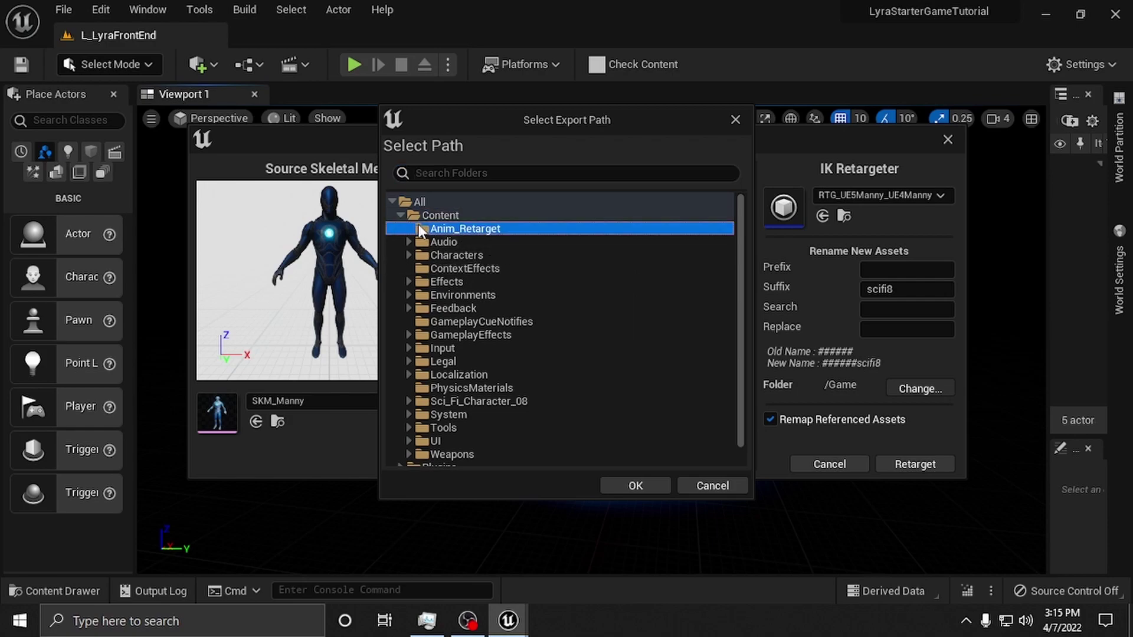
{"action": "left_click", "coordinate": [631, 484]}
{"action": "left_click", "coordinate": [914, 464]}
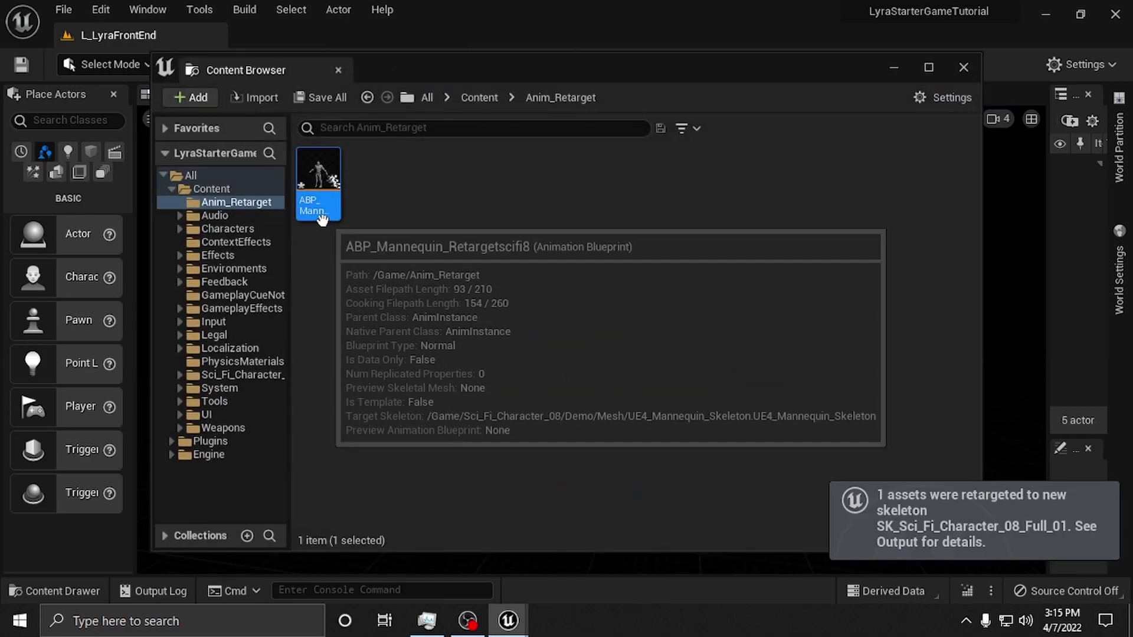
Minimize the separate Content Browser window, clear the asset search and reopen the B_Manny blueprint from Content/Characters/Cosmetics.
{"action": "mouse_move", "coordinate": [321, 172]}
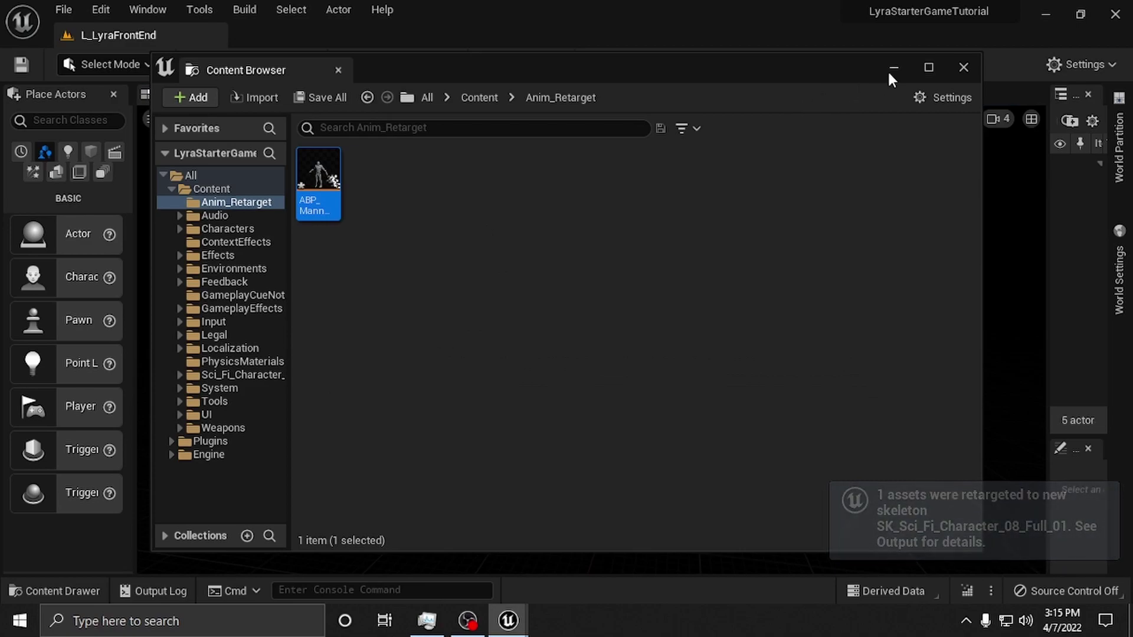
{"action": "left_click", "coordinate": [48, 590]}
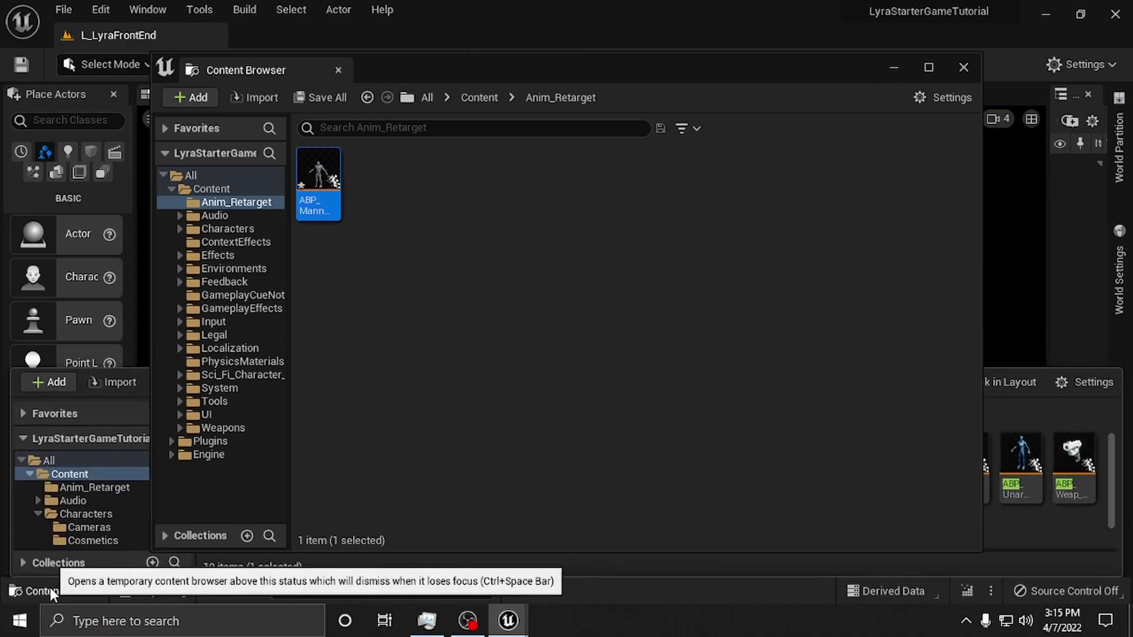
{"action": "left_click", "coordinate": [894, 67]}
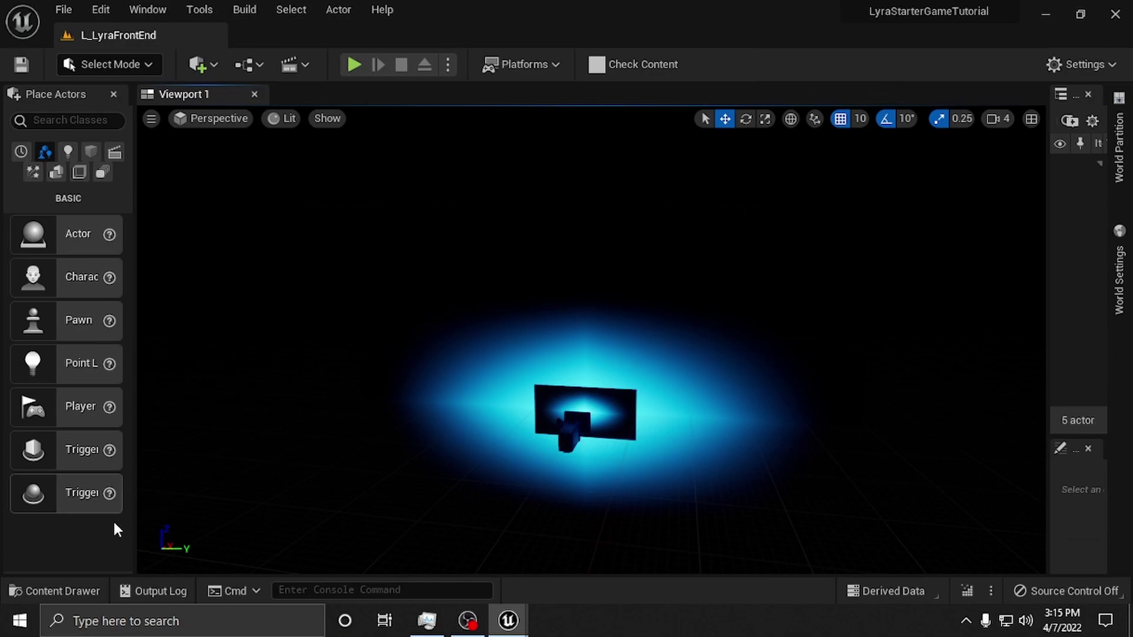
{"action": "left_click", "coordinate": [77, 590]}
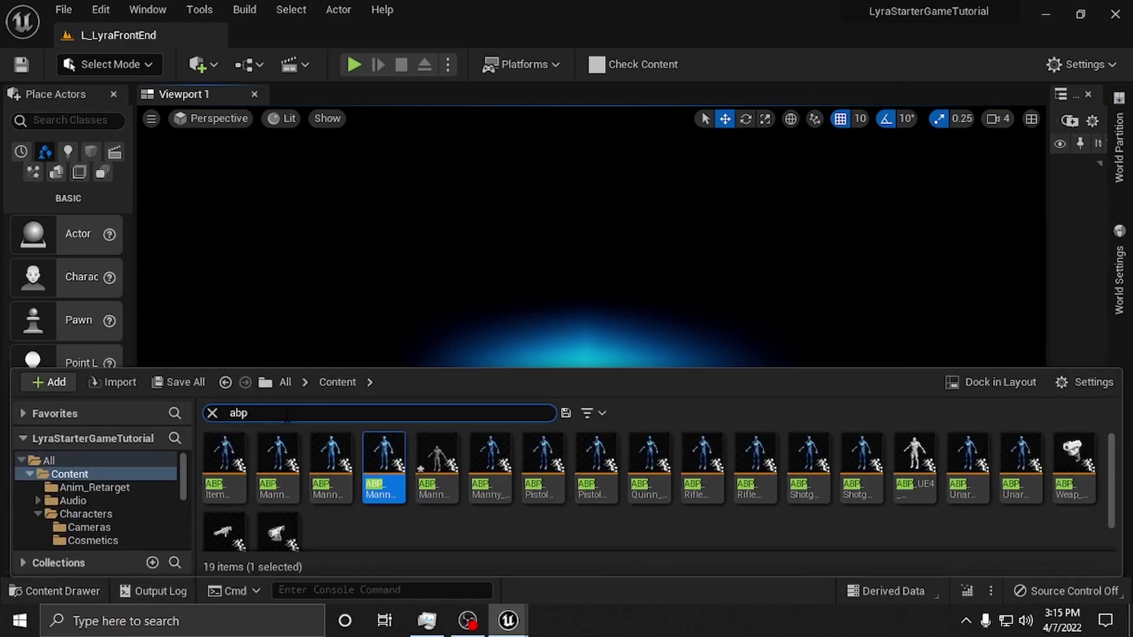
{"action": "left_click", "coordinate": [212, 413]}
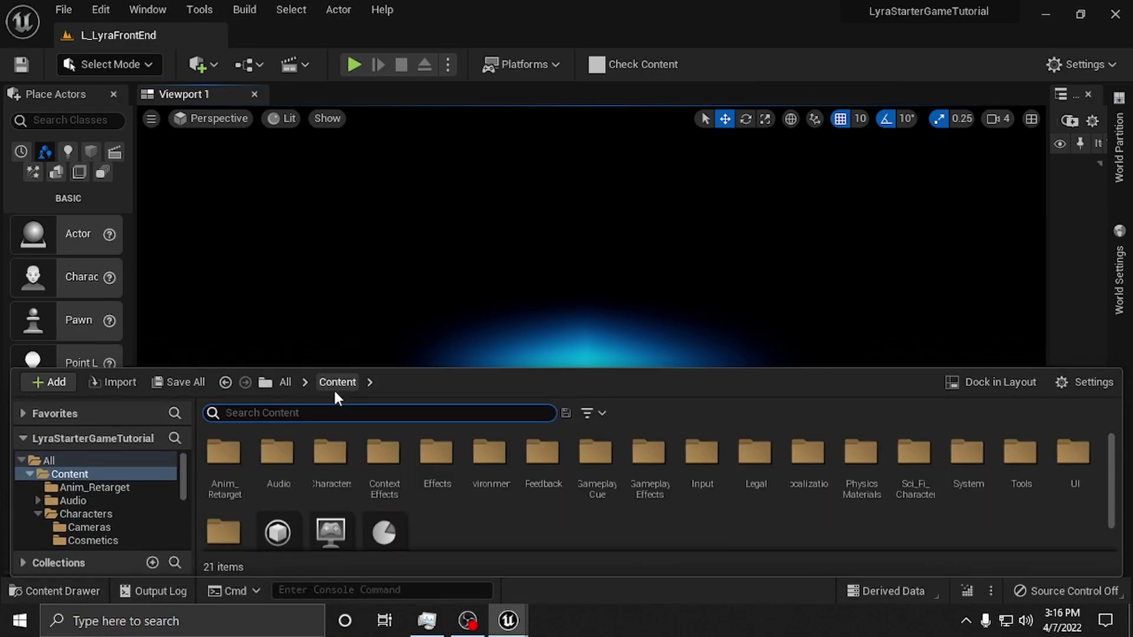
{"action": "double_click", "coordinate": [330, 453]}
{"action": "left_click", "coordinate": [273, 457]}
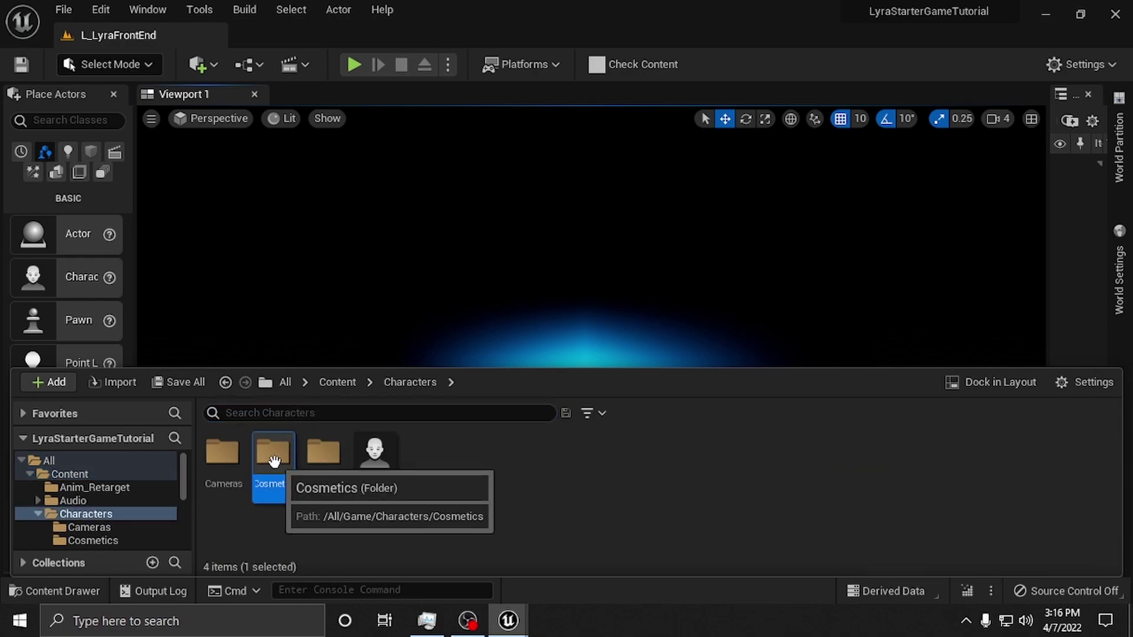
{"action": "double_click", "coordinate": [273, 458]}
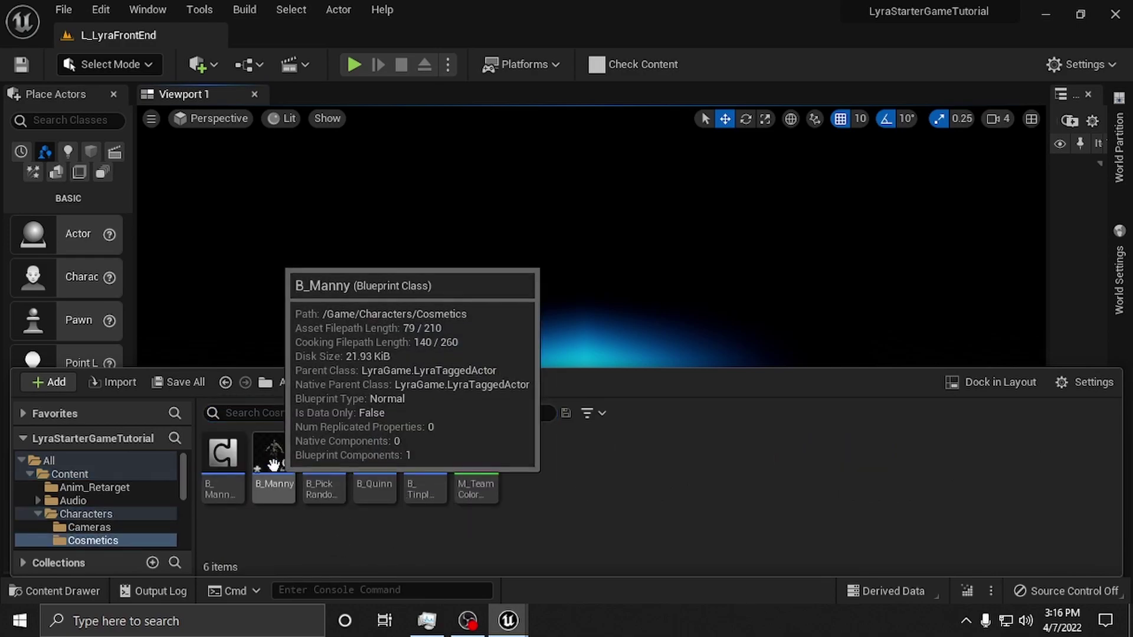
{"action": "double_click", "coordinate": [273, 460]}
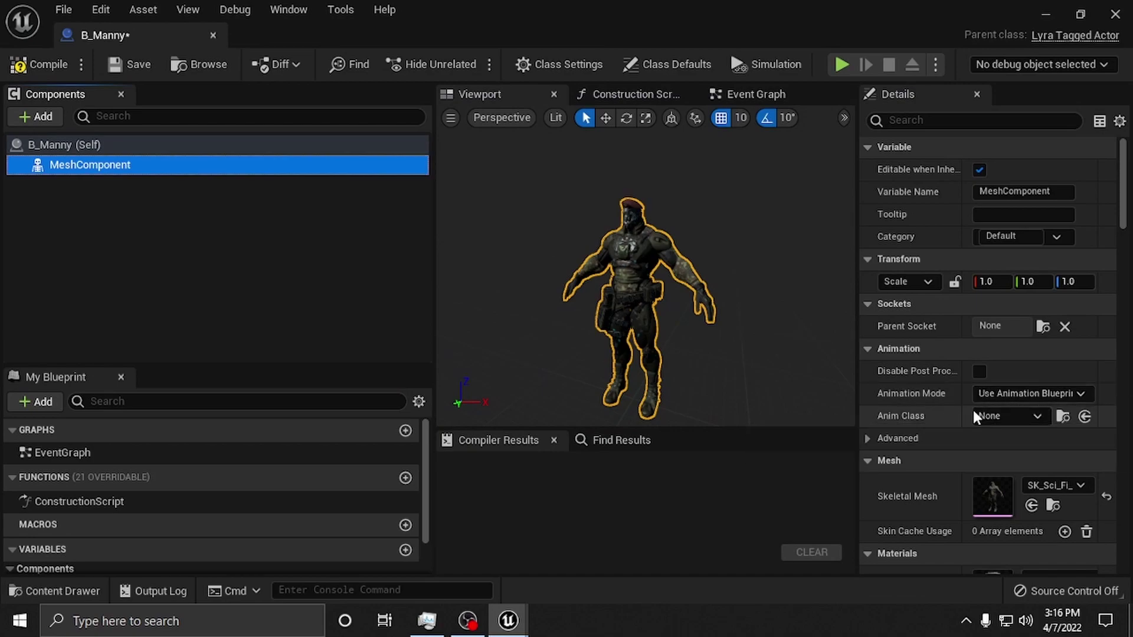
Set the MeshComponent's Anim Class to ABP_Mannequin_Retargetscifi8 and compile the B_Manny blueprint.
{"action": "left_click", "coordinate": [1037, 416]}
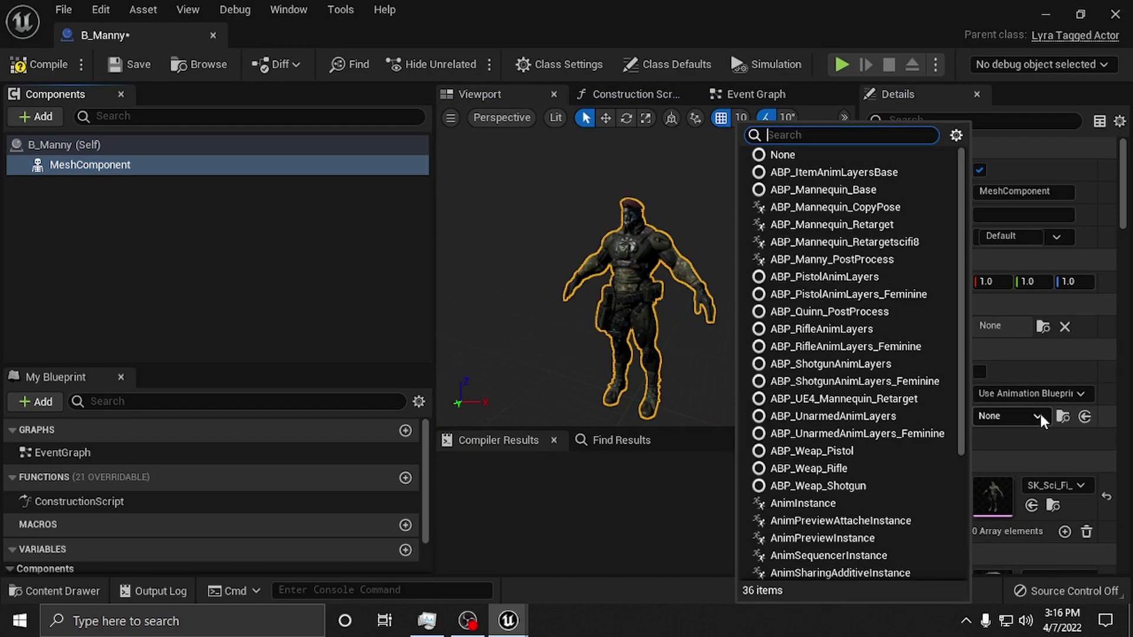
{"action": "left_click", "coordinate": [868, 246]}
{"action": "left_click", "coordinate": [869, 246]}
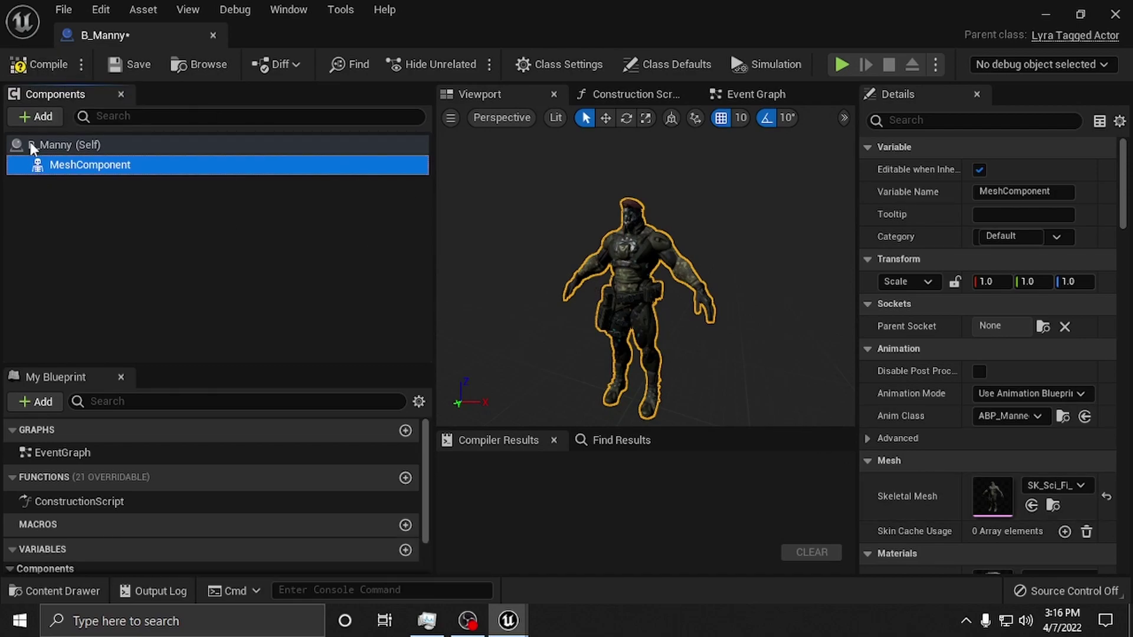
{"action": "left_click", "coordinate": [39, 64]}
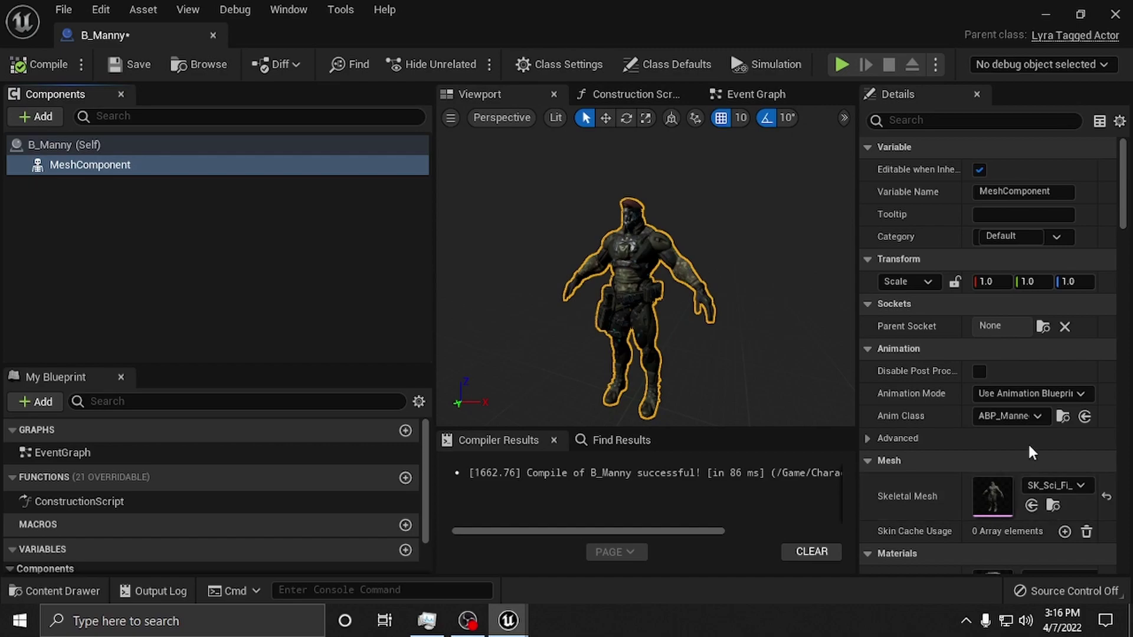
Open the assigned ABP_Mannequin_Retargetscifi8 animation blueprint and examine the nodes in its event graph.
{"action": "left_click", "coordinate": [1063, 417]}
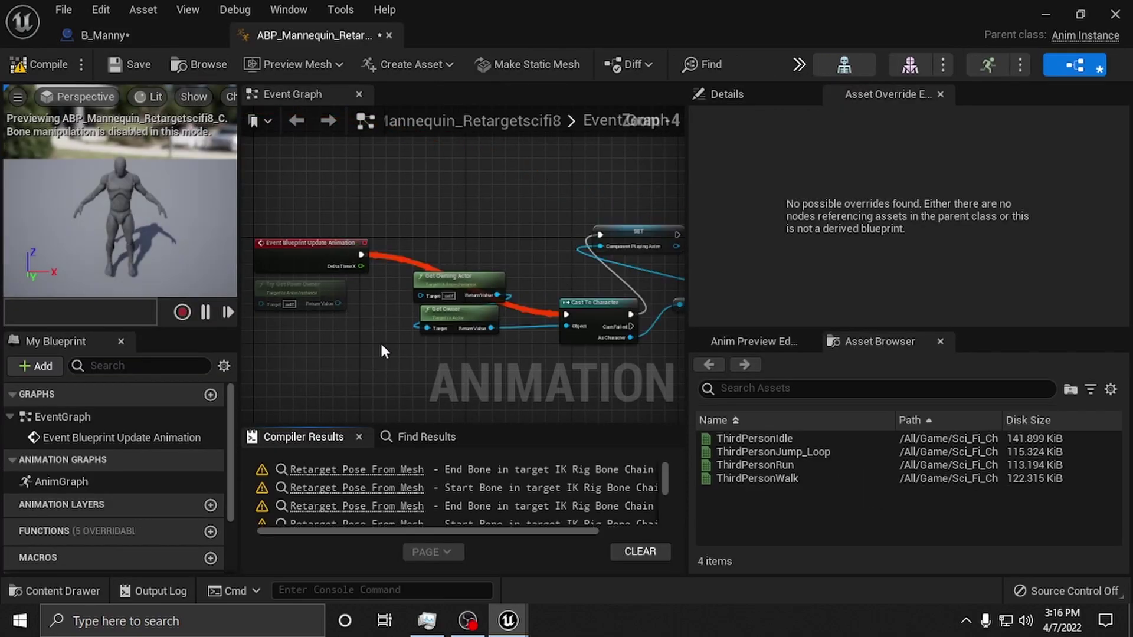
{"action": "right_click_drag", "start_coordinate": [440, 355], "coordinate": [341, 359]}
{"action": "scroll", "coordinate": [358, 355], "scroll_direction": "down", "scroll_amount": 2}
{"action": "right_click_drag", "start_coordinate": [413, 354], "coordinate": [502, 350]}
{"action": "scroll", "coordinate": [524, 359], "scroll_direction": "up", "scroll_amount": 1}
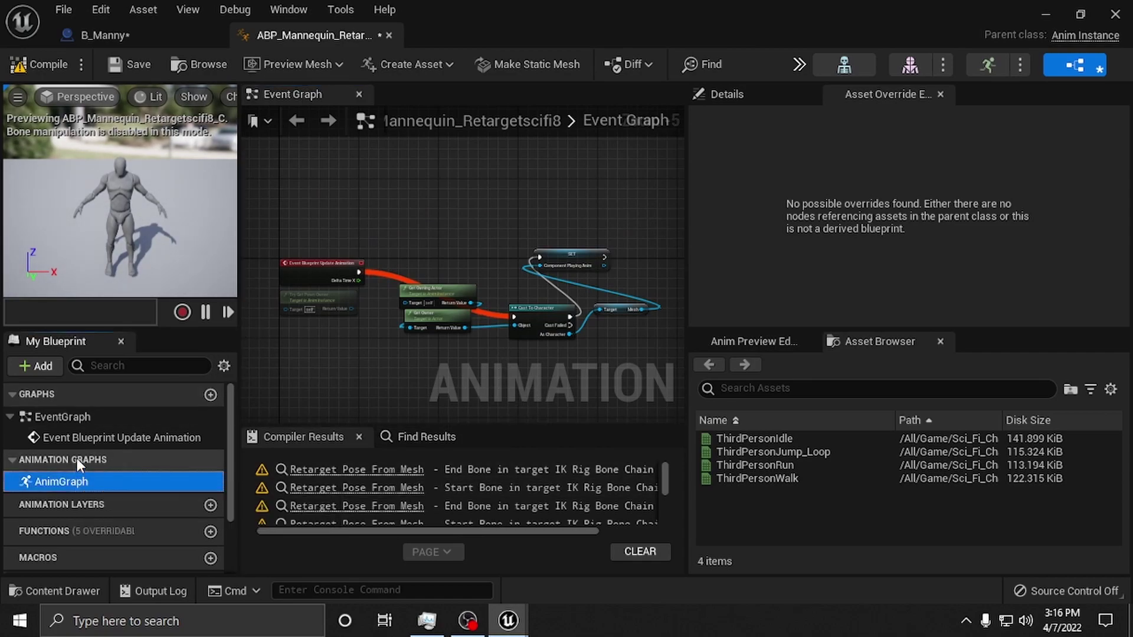
{"action": "left_click", "coordinate": [80, 439]}
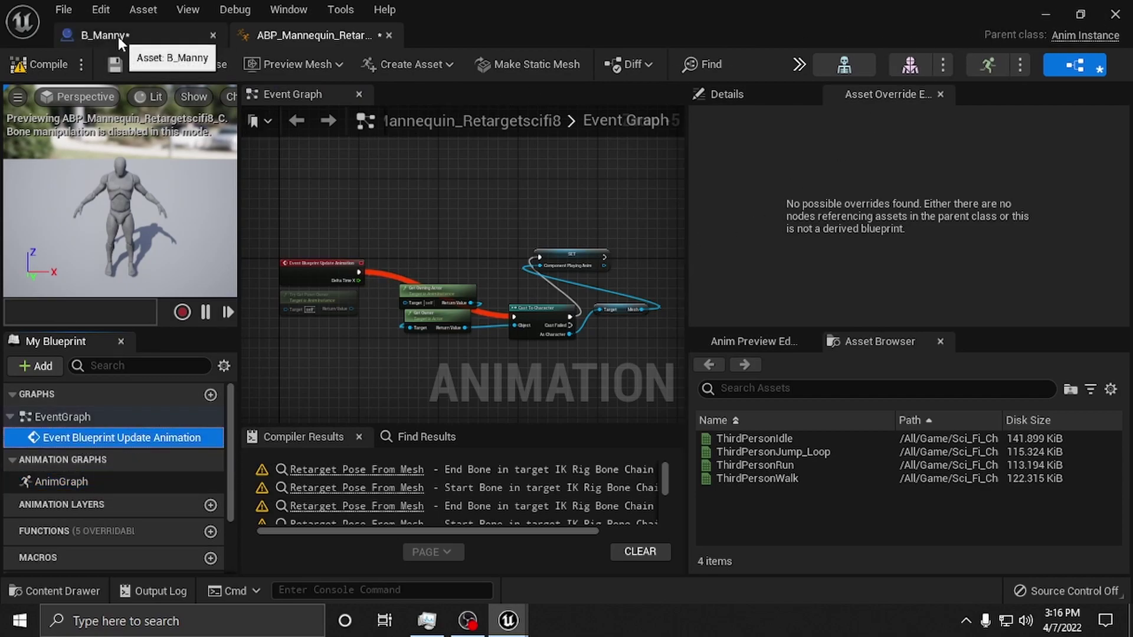
Return to the B_Manny blueprint and save all unsaved levels and assets.
{"action": "left_click", "coordinate": [136, 39]}
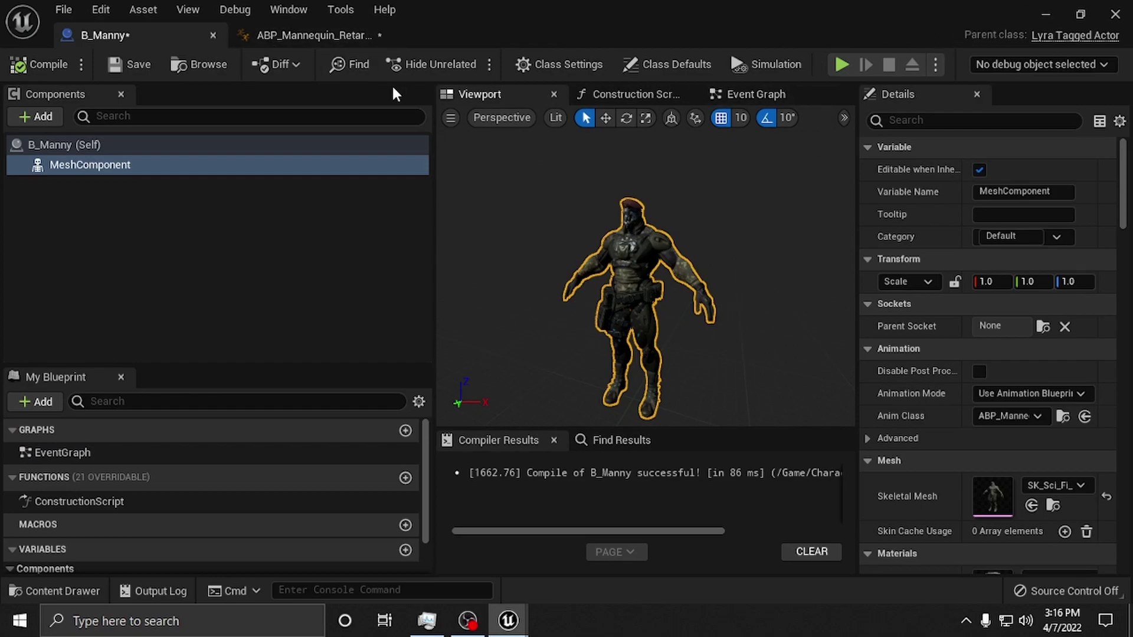
{"action": "left_click", "coordinate": [65, 11]}
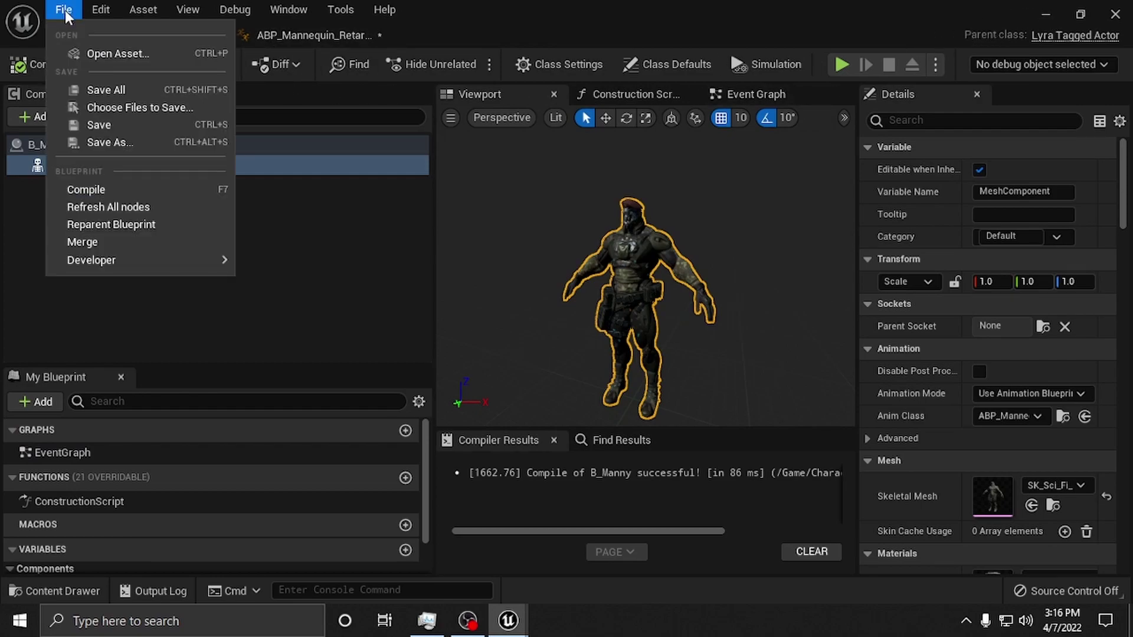
{"action": "left_click", "coordinate": [121, 92]}
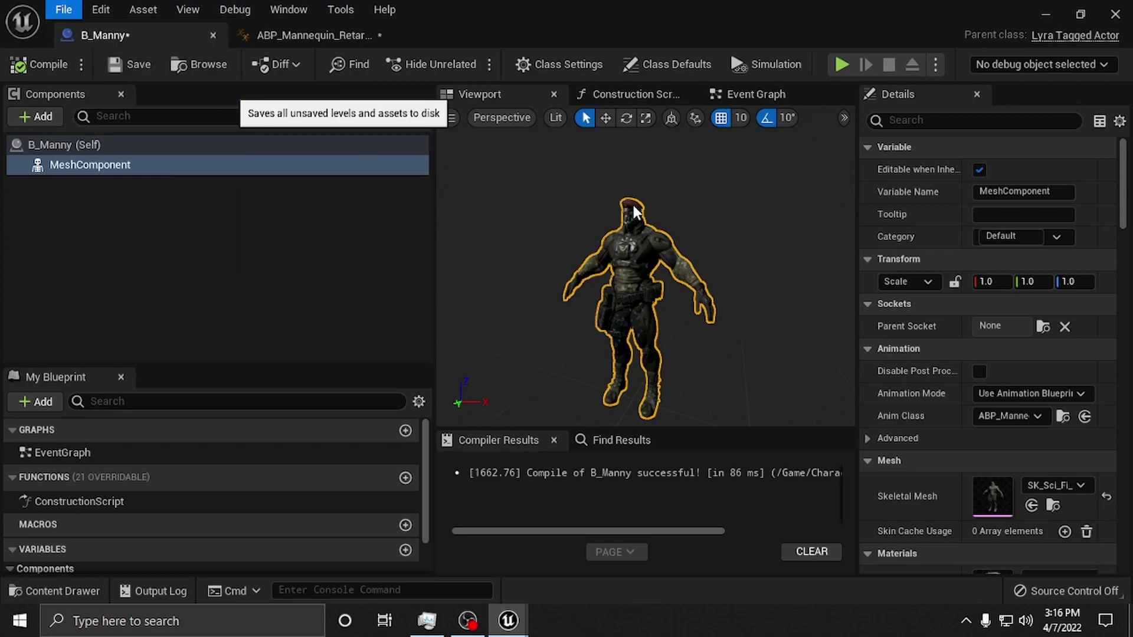
Return to the L_LyraFrontEnd level editor and start a play session in the viewport with the mouse cursor released.
{"action": "left_click", "coordinate": [1042, 13]}
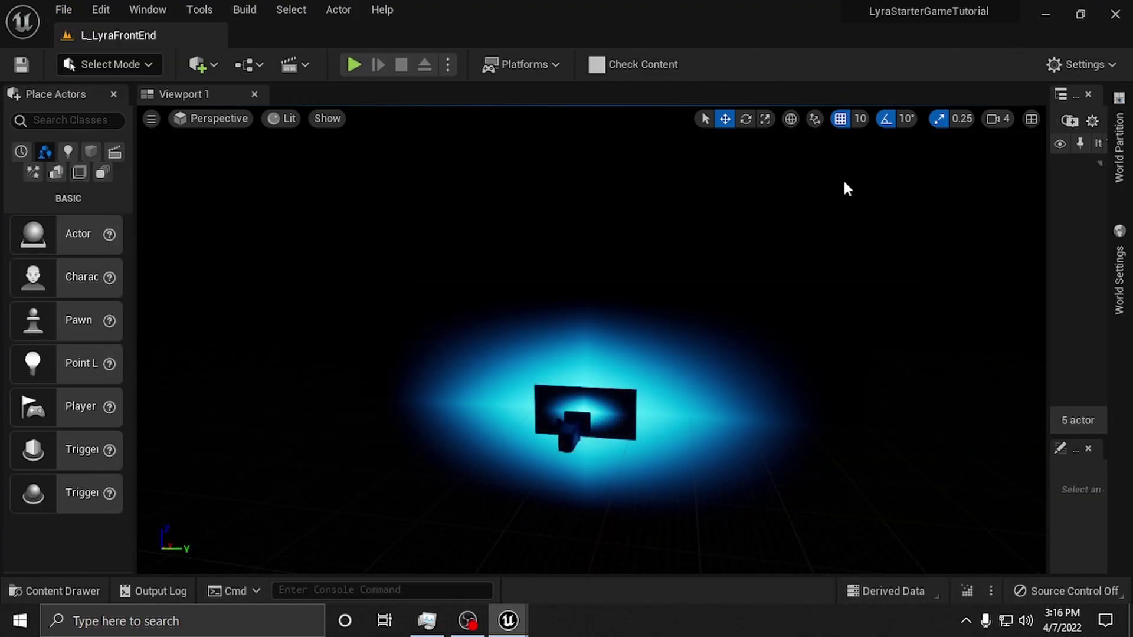
{"action": "left_click", "coordinate": [76, 589]}
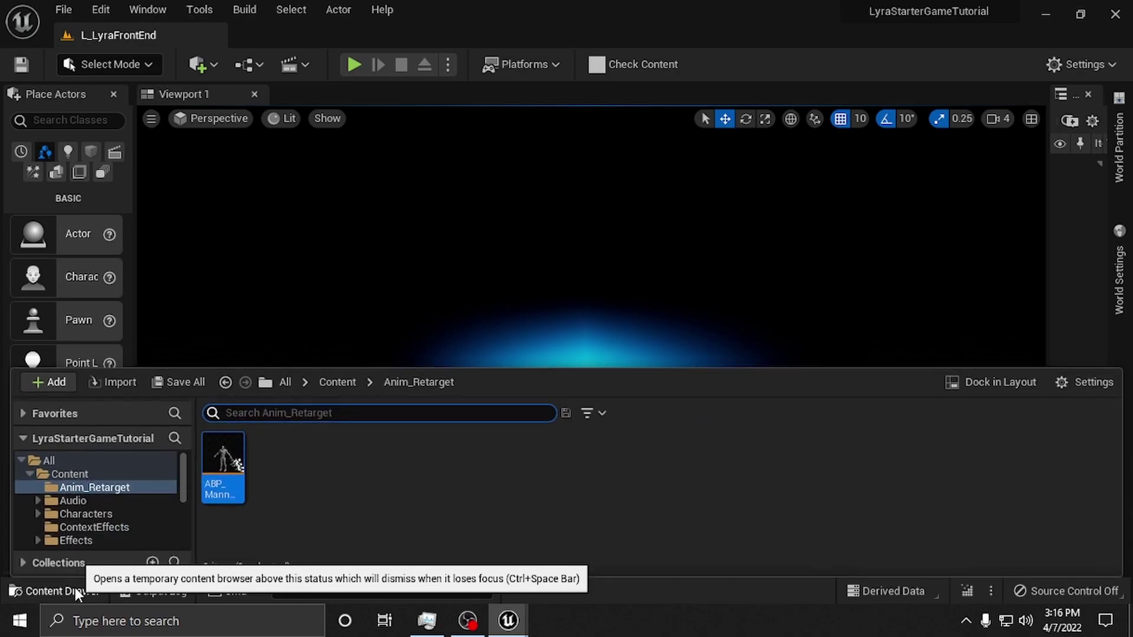
{"action": "left_click", "coordinate": [76, 588]}
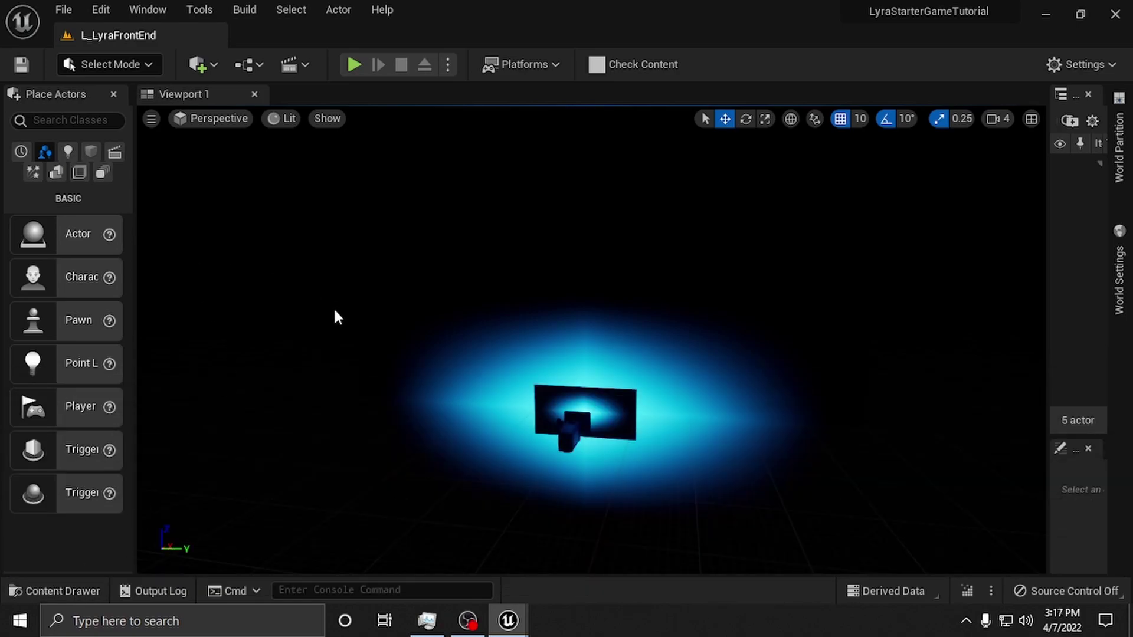
{"action": "key", "text": "alt+p"}
{"action": "key", "text": "shift+F1"}
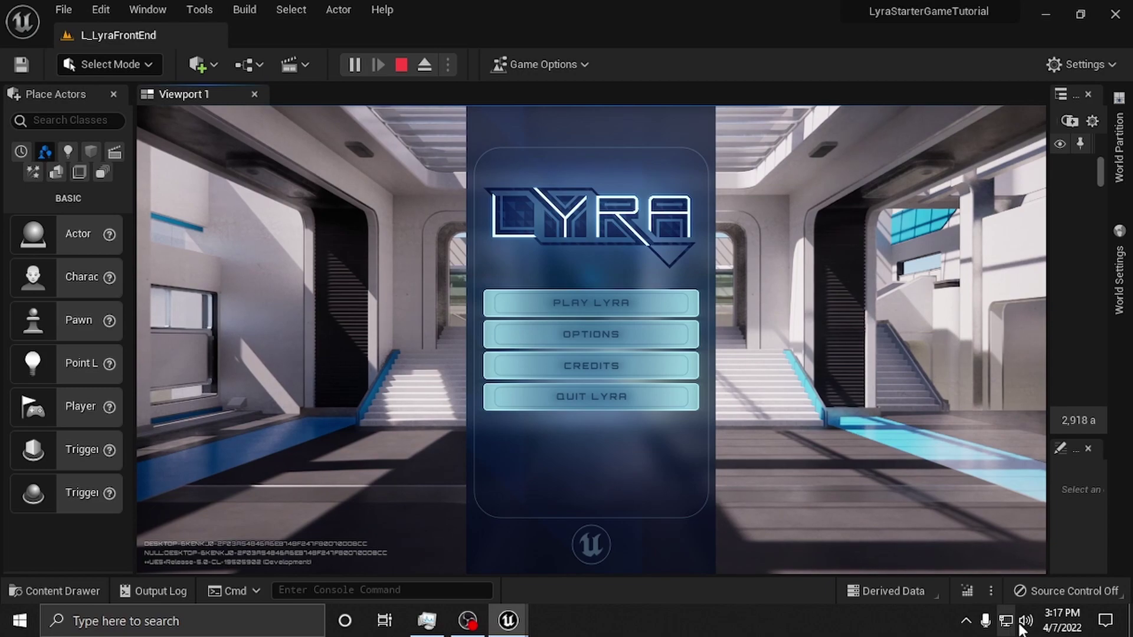
Check the application sound levels in the Windows Volume Mixer and return to the running Lyra game.
{"action": "left_click", "coordinate": [1022, 629]}
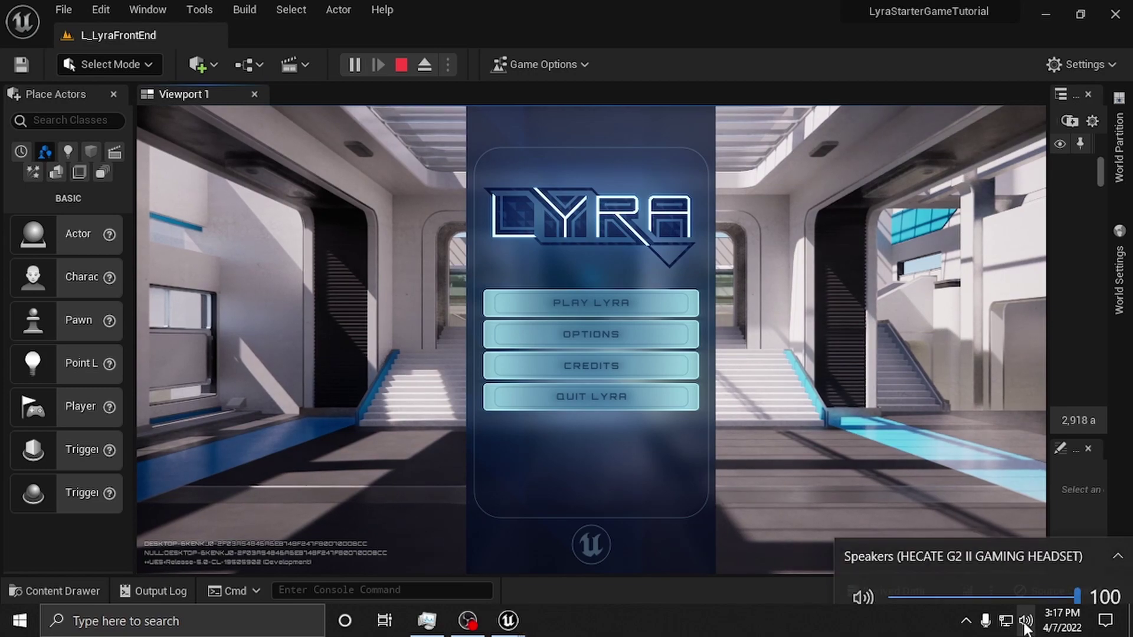
{"action": "right_click", "coordinate": [1024, 630]}
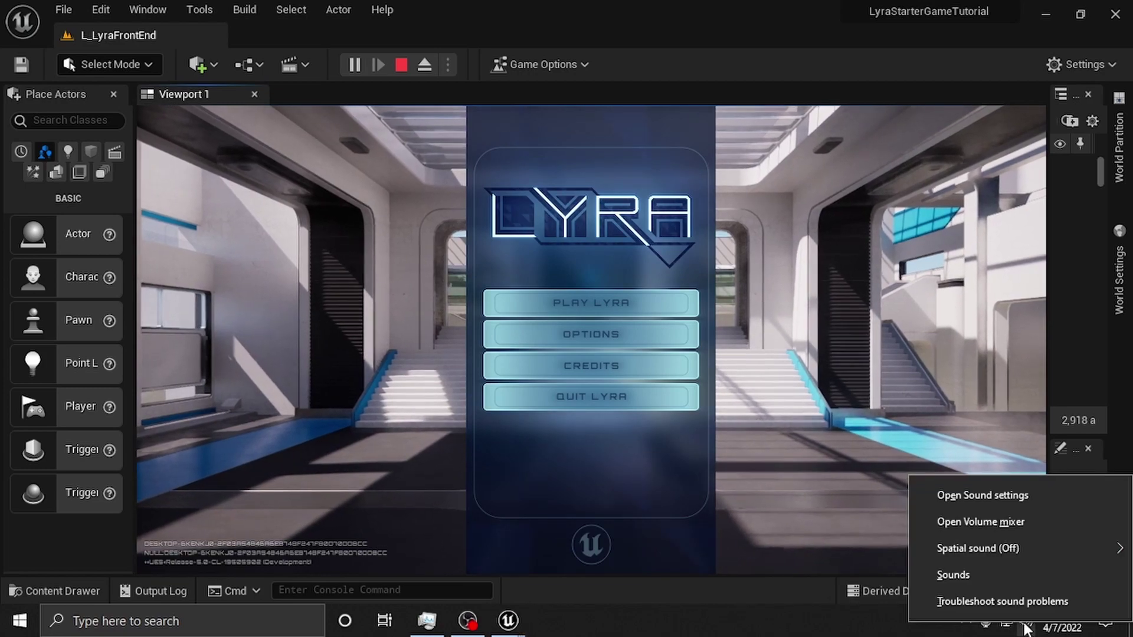
{"action": "left_click", "coordinate": [1002, 522]}
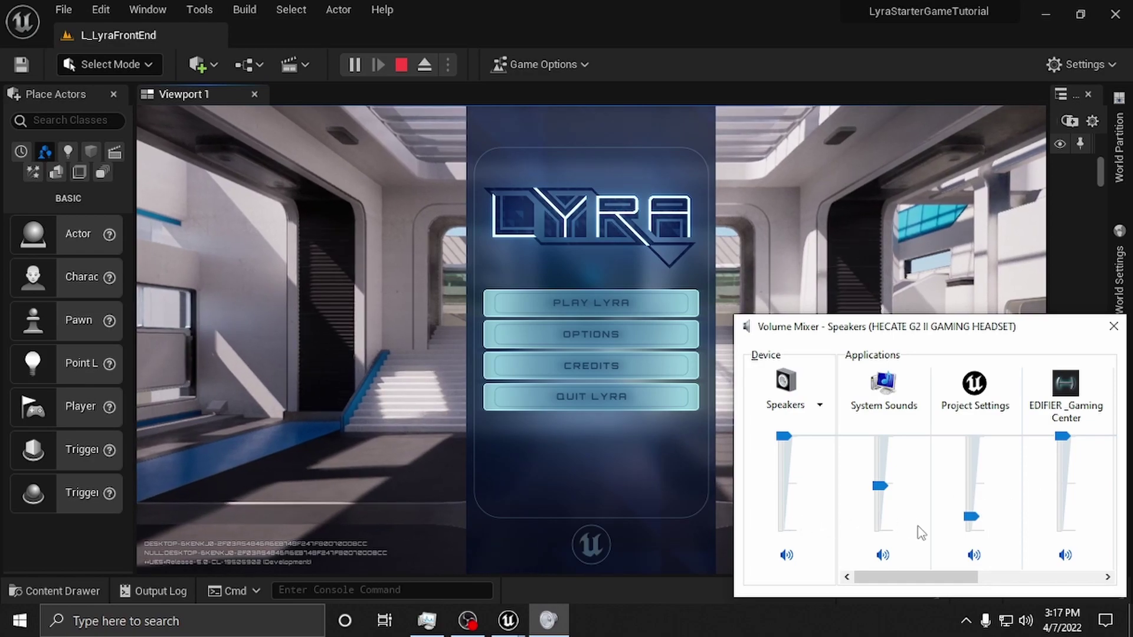
{"action": "left_click", "coordinate": [682, 620]}
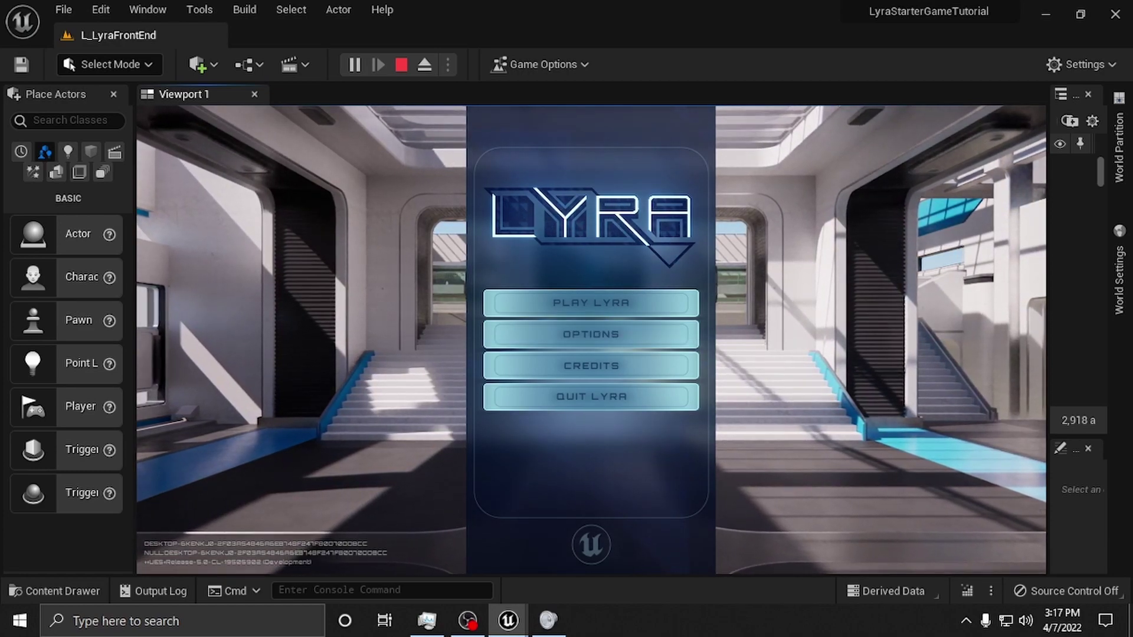
Start a Quickplay match from the Play Lyra menu and show the game viewport in full screen.
{"action": "key", "text": "Down"}
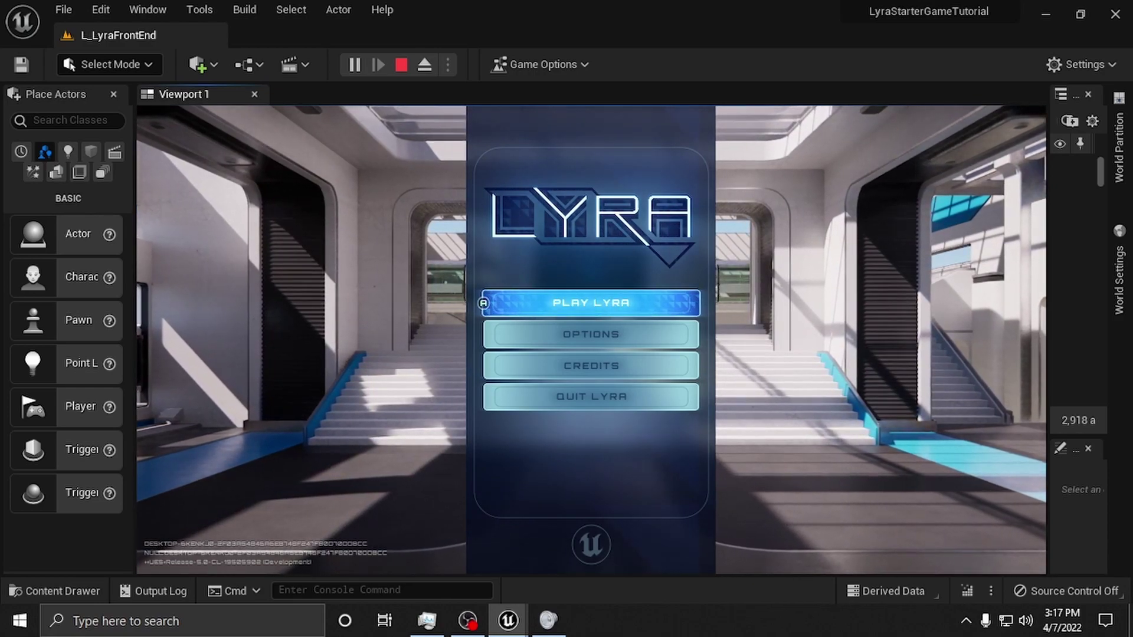
{"action": "key", "text": "Return"}
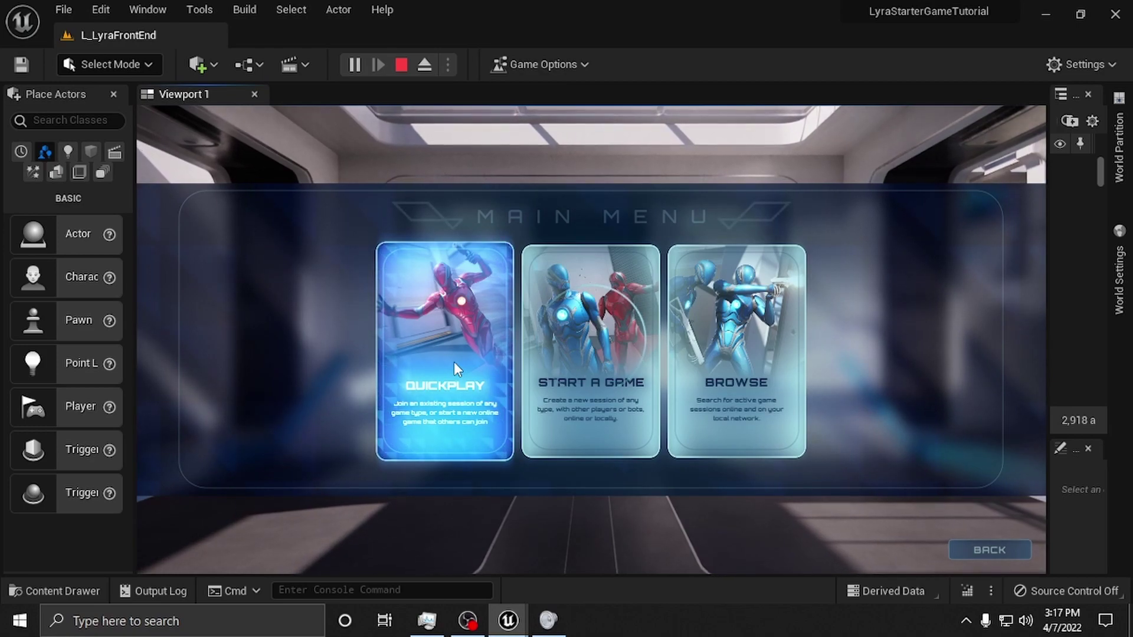
{"action": "left_click", "coordinate": [454, 364]}
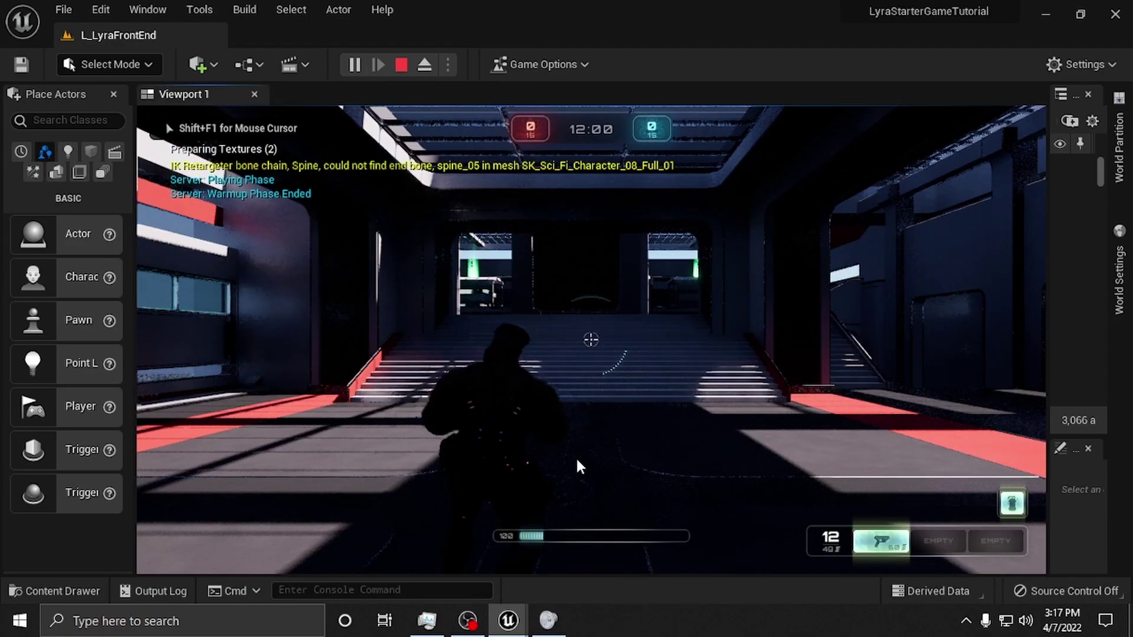
{"action": "key", "text": "F11"}
Run and dash the sci-fi character through the arena, collecting the rifle and climbing the stairs to check its movement animations.
{"action": "key", "text": "w"}
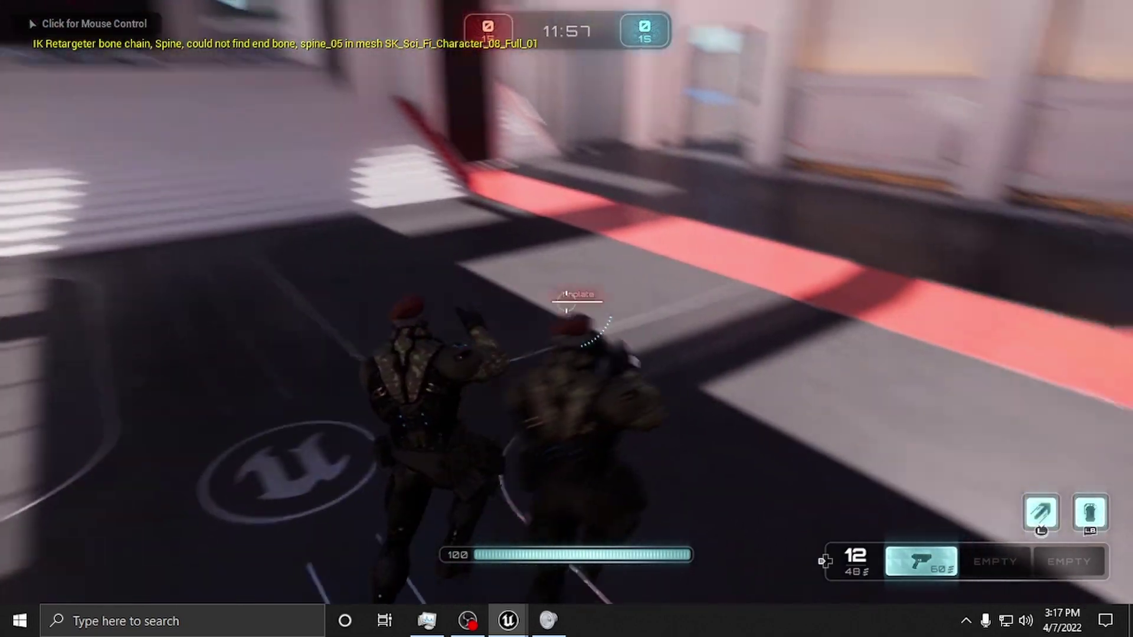
{"action": "key", "text": "w"}
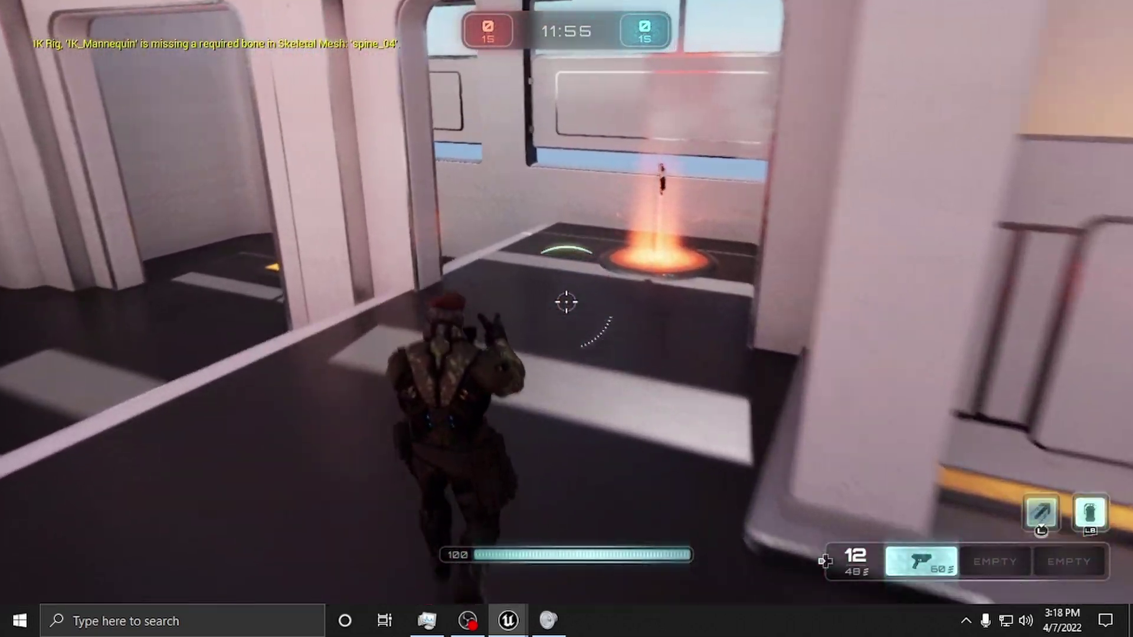
{"action": "key", "text": "w"}
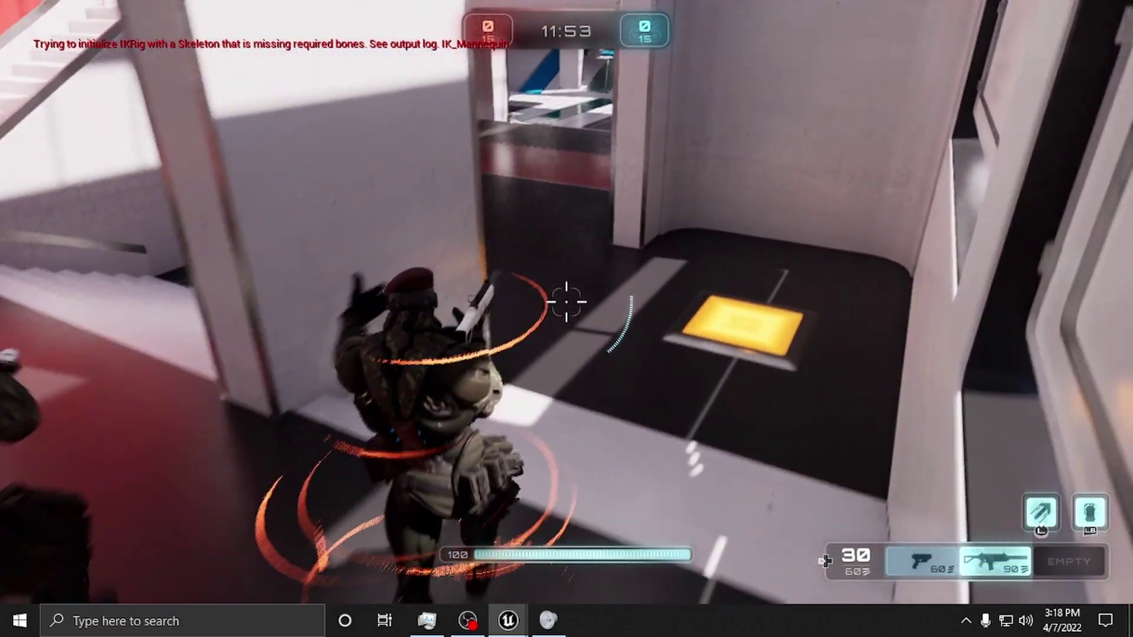
{"action": "key", "text": "shift"}
{"action": "key", "text": "w"}
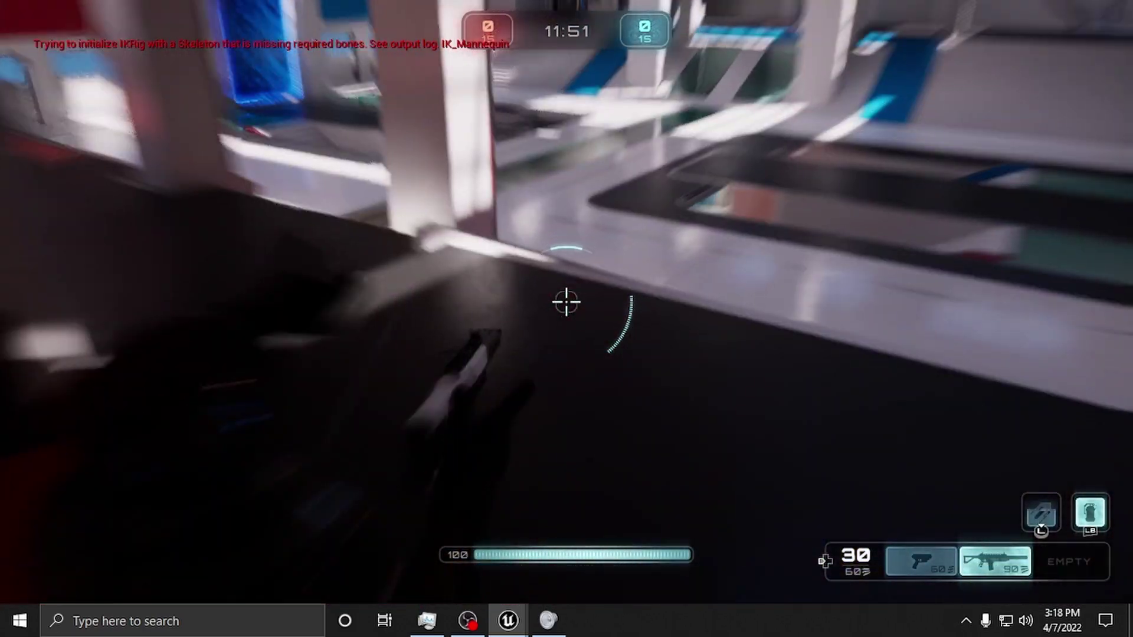
{"action": "key", "text": "w"}
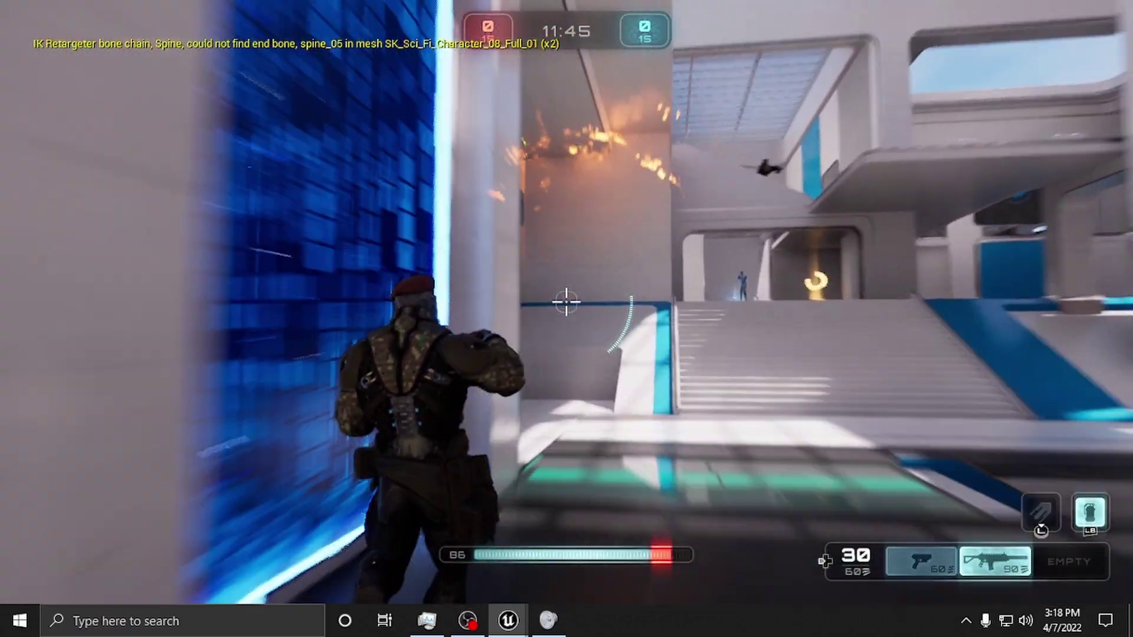
{"action": "key", "text": "w"}
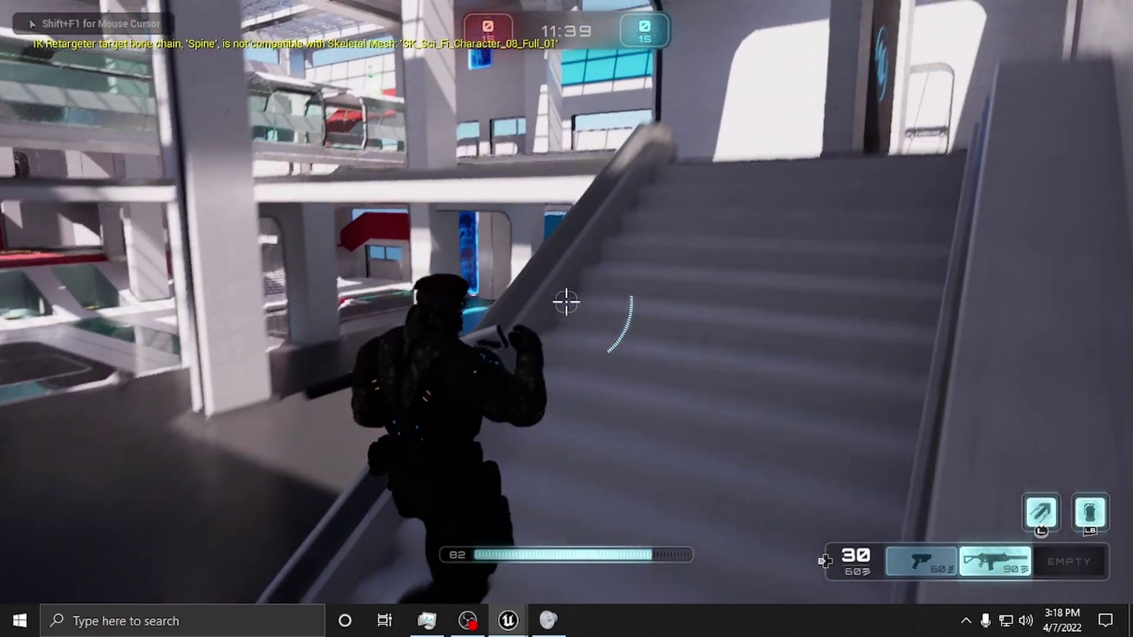
{"action": "key", "text": "w"}
{"action": "key", "text": "shift"}
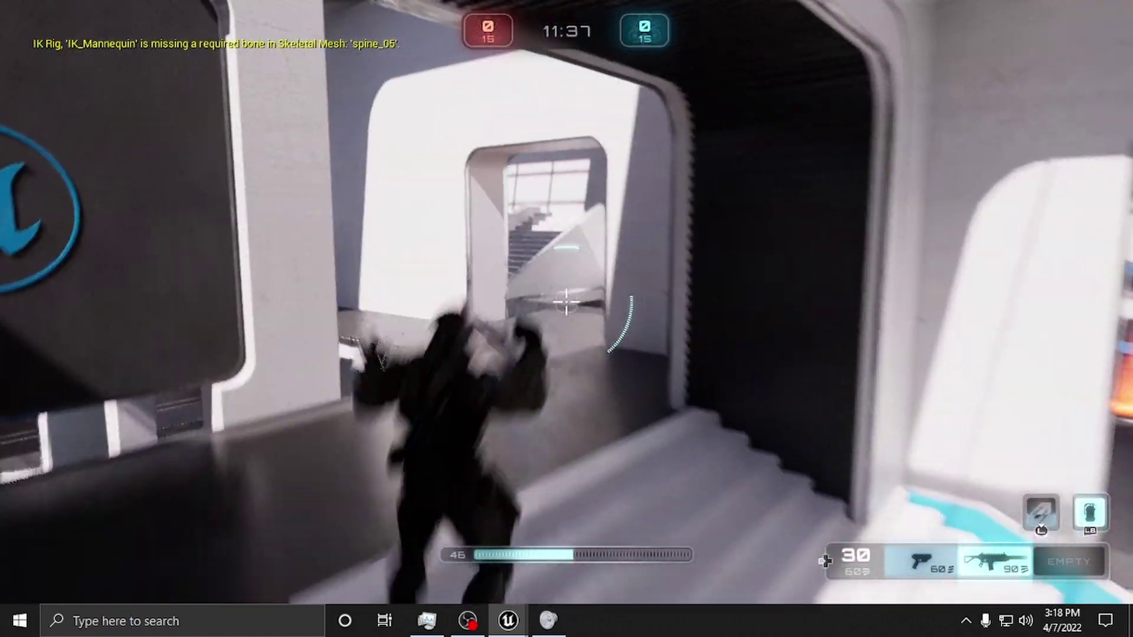
{"action": "key", "text": "w"}
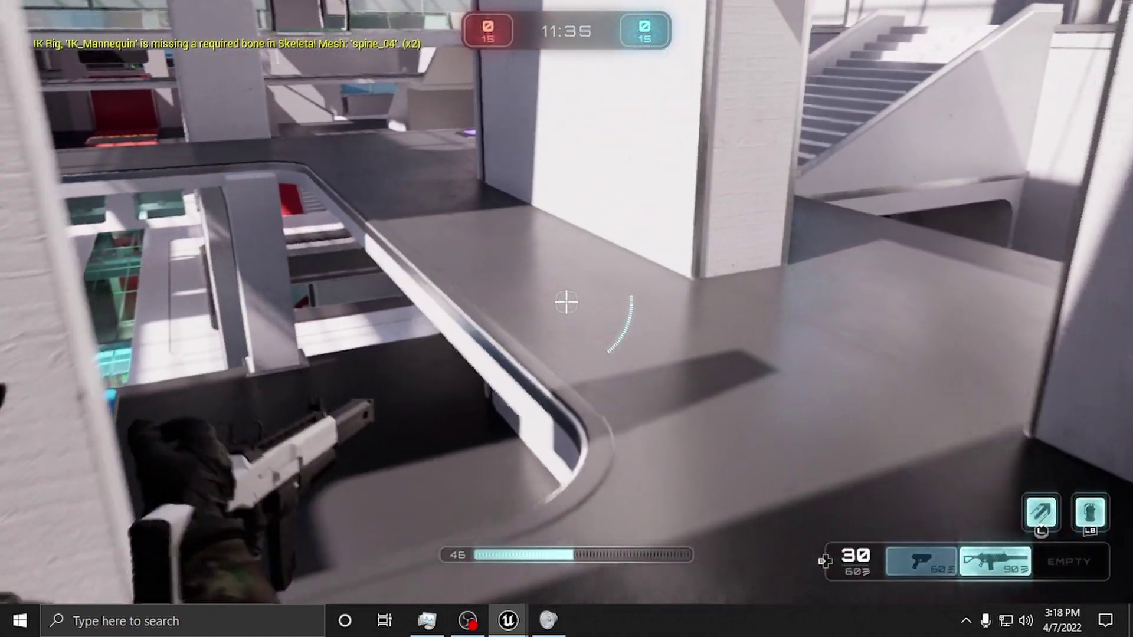
Fire the rifle at the enemy, and collect another weapon from the yellow pickup pad while reloading to check the weapon animations.
{"action": "left_click", "coordinate": [567, 302]}
{"action": "key", "text": "w"}
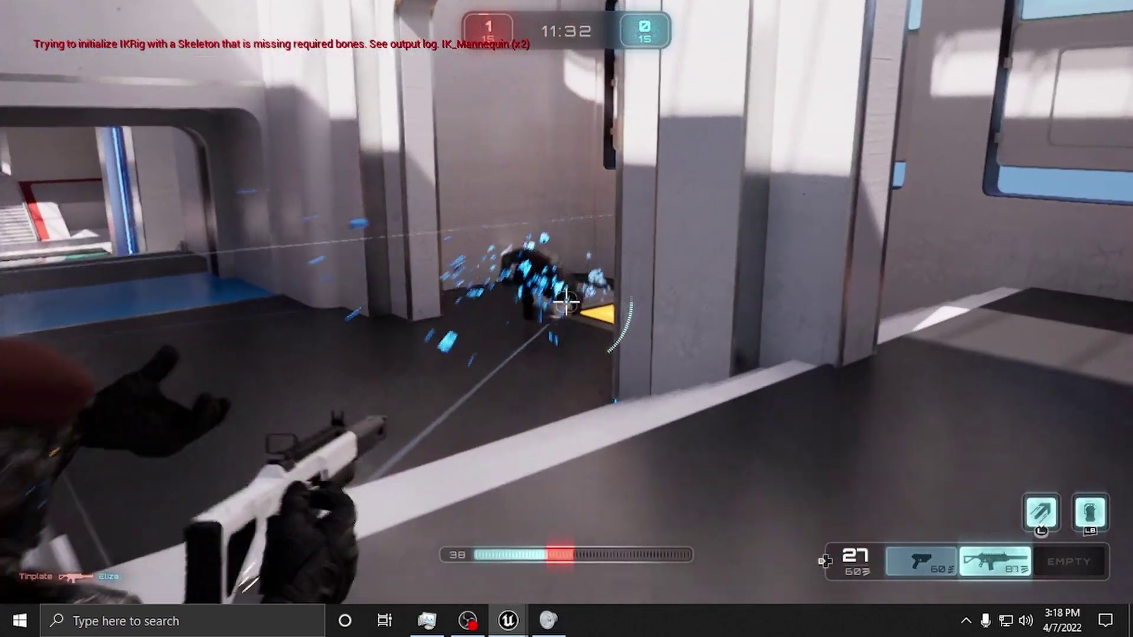
{"action": "left_click", "coordinate": [566, 302]}
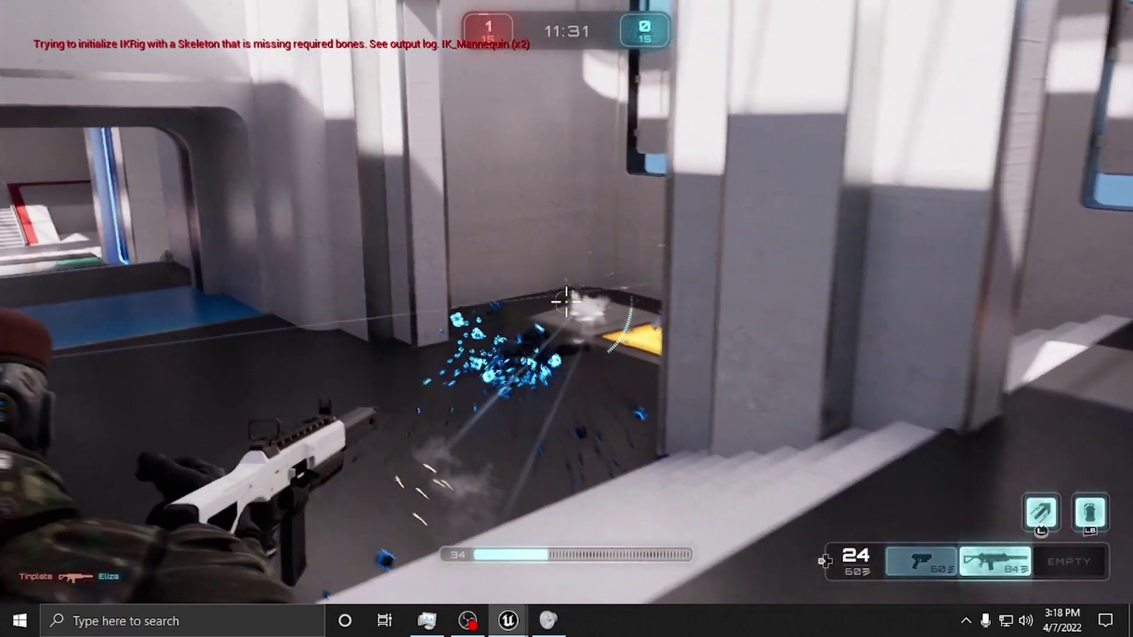
{"action": "key", "text": "w"}
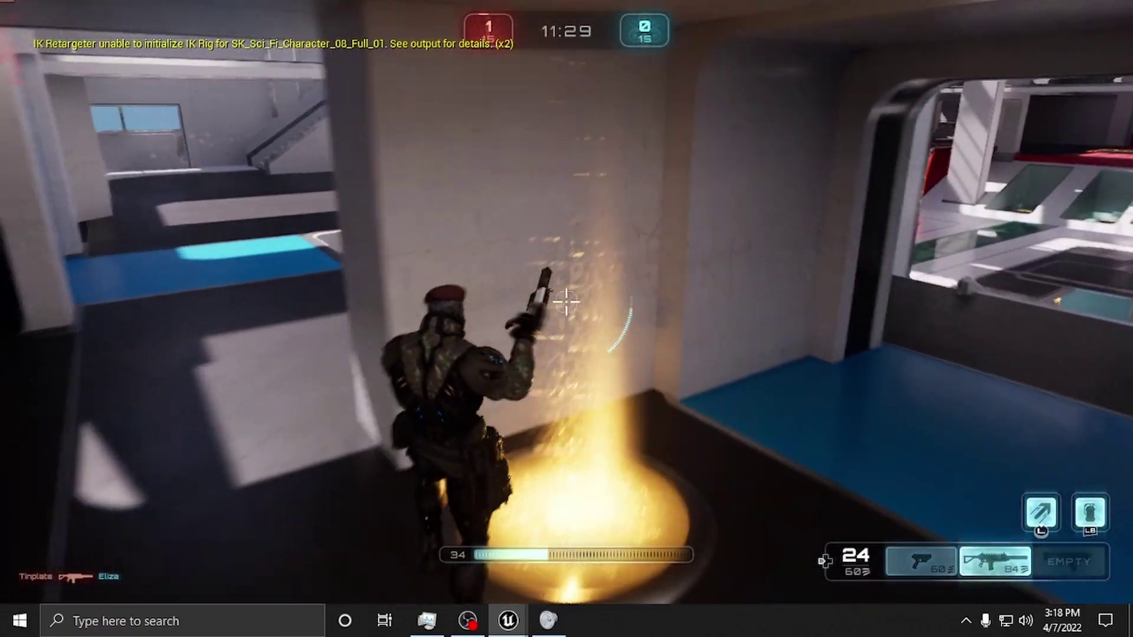
{"action": "key", "text": "w"}
{"action": "key", "text": "r"}
Dash across the arena and up the red-side staircase, and aim and fire the rifle at the enemy to check the poses.
{"action": "key", "text": "w"}
{"action": "key", "text": "shift"}
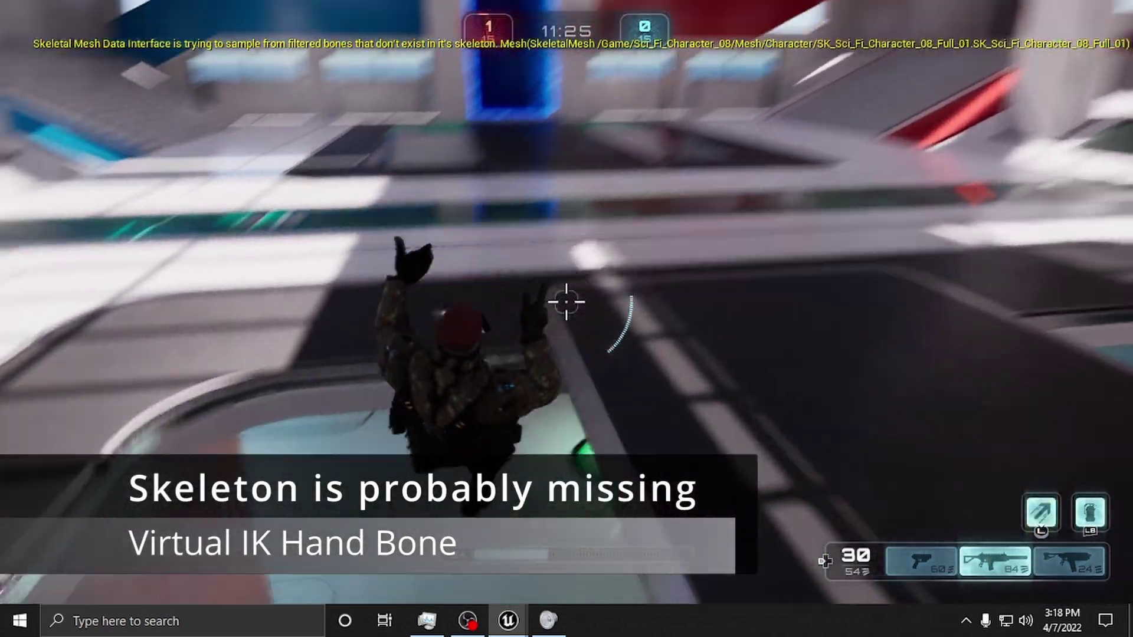
{"action": "key", "text": "w"}
{"action": "key", "text": "shift"}
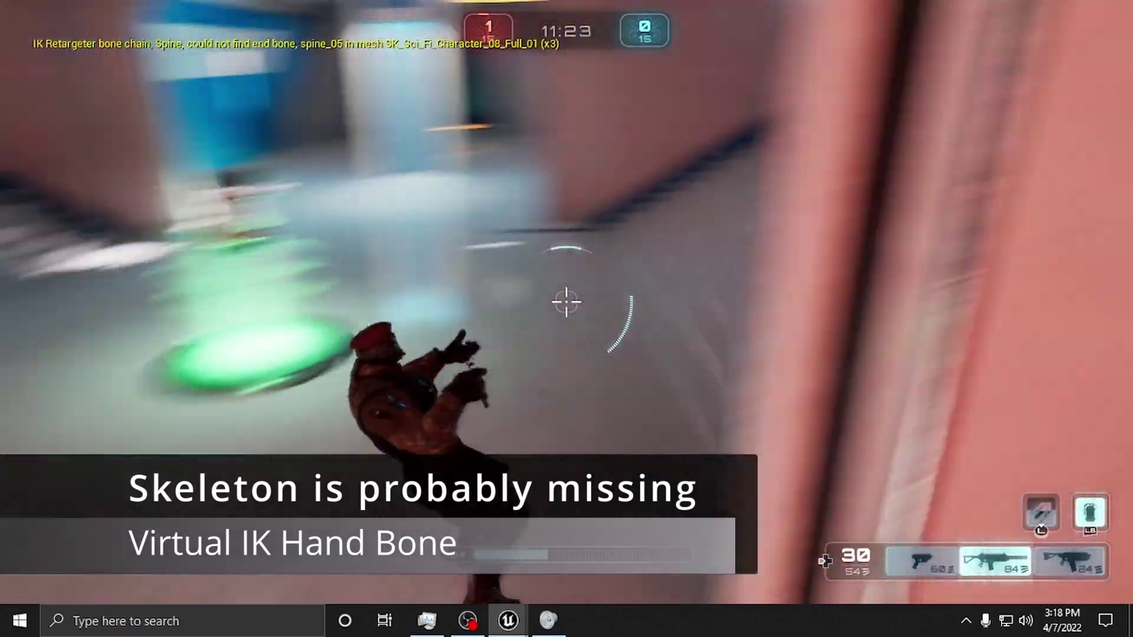
{"action": "key", "text": "w"}
{"action": "key", "text": "shift"}
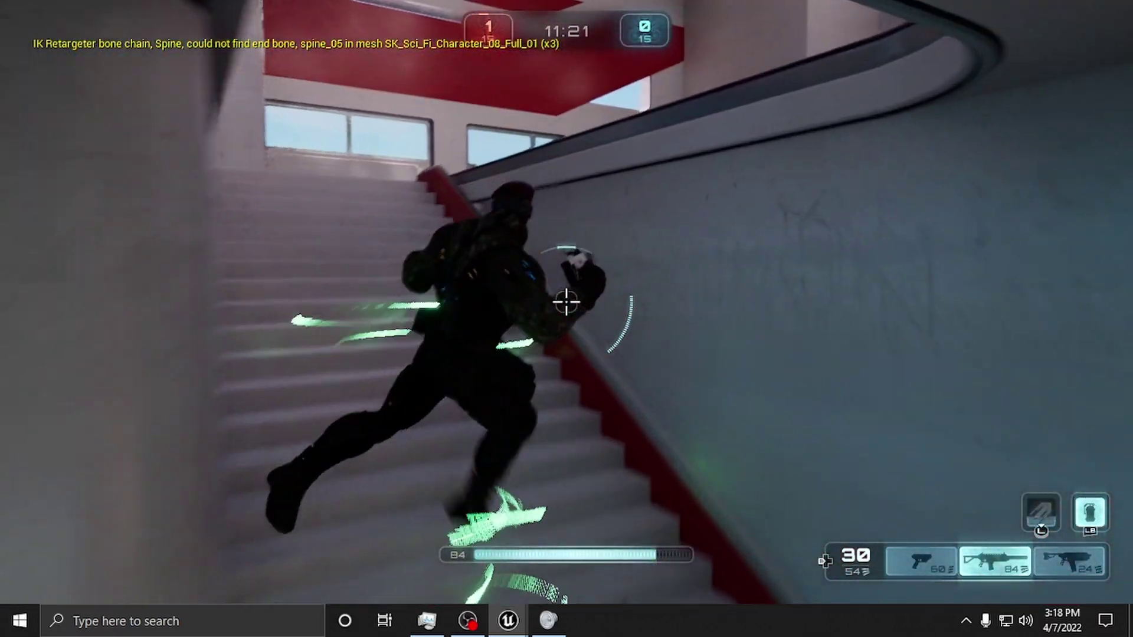
{"action": "key", "text": "w"}
{"action": "key", "text": "shift"}
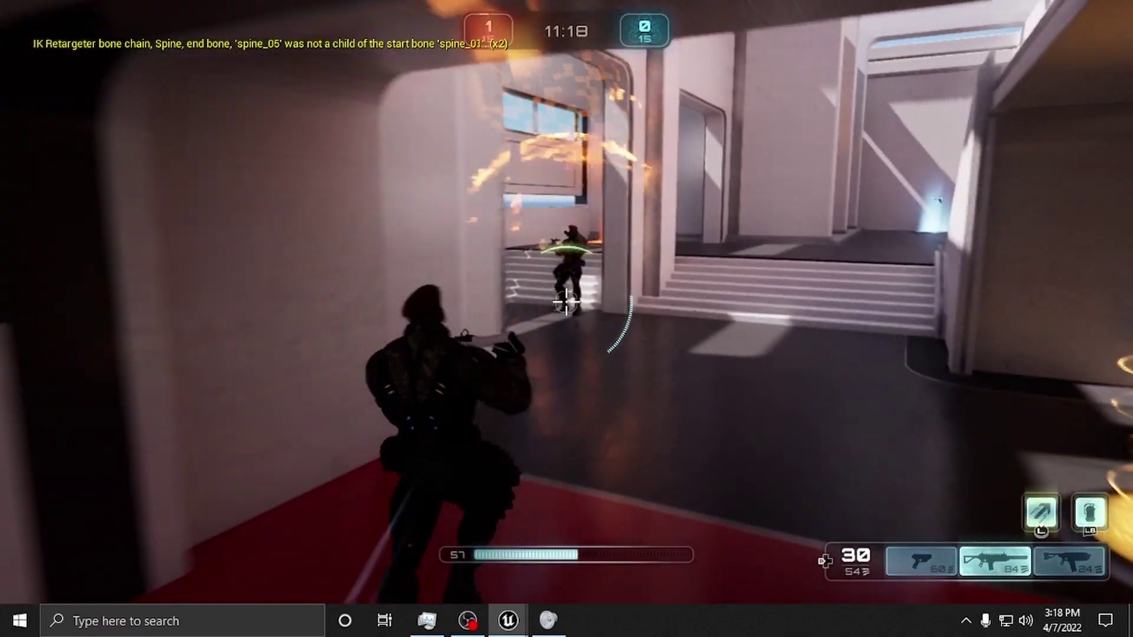
{"action": "right_click", "coordinate": [566, 302]}
{"action": "left_click", "coordinate": [566, 301]}
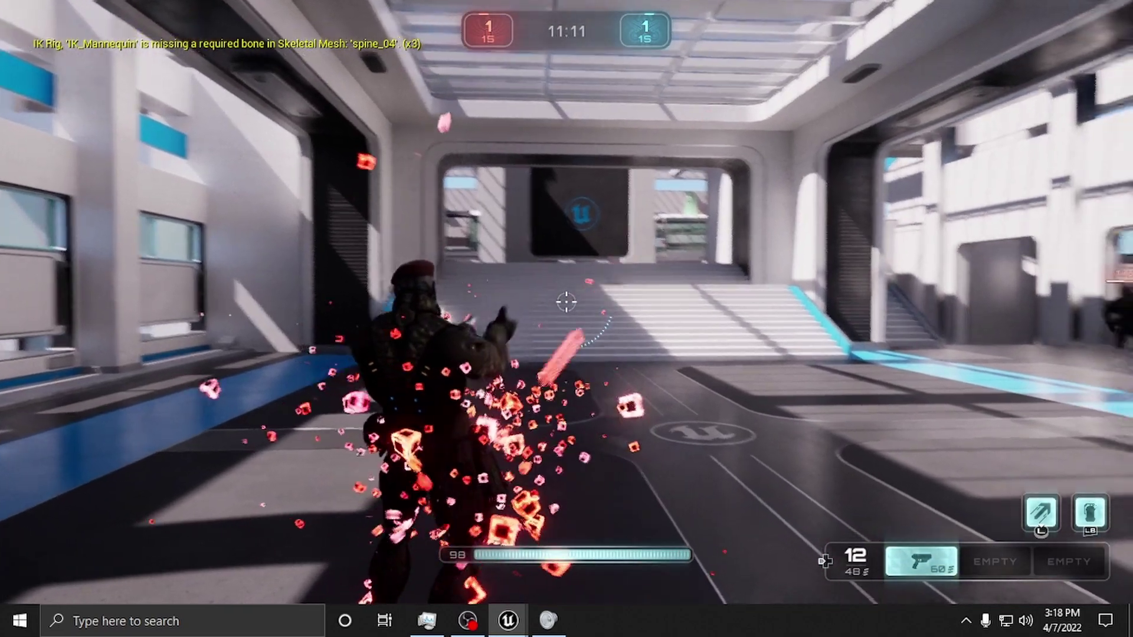
Aim and fire the pistol at the opponent from the spawn hall, dashing closer, to check the character's pistol pose.
{"action": "key", "text": "w"}
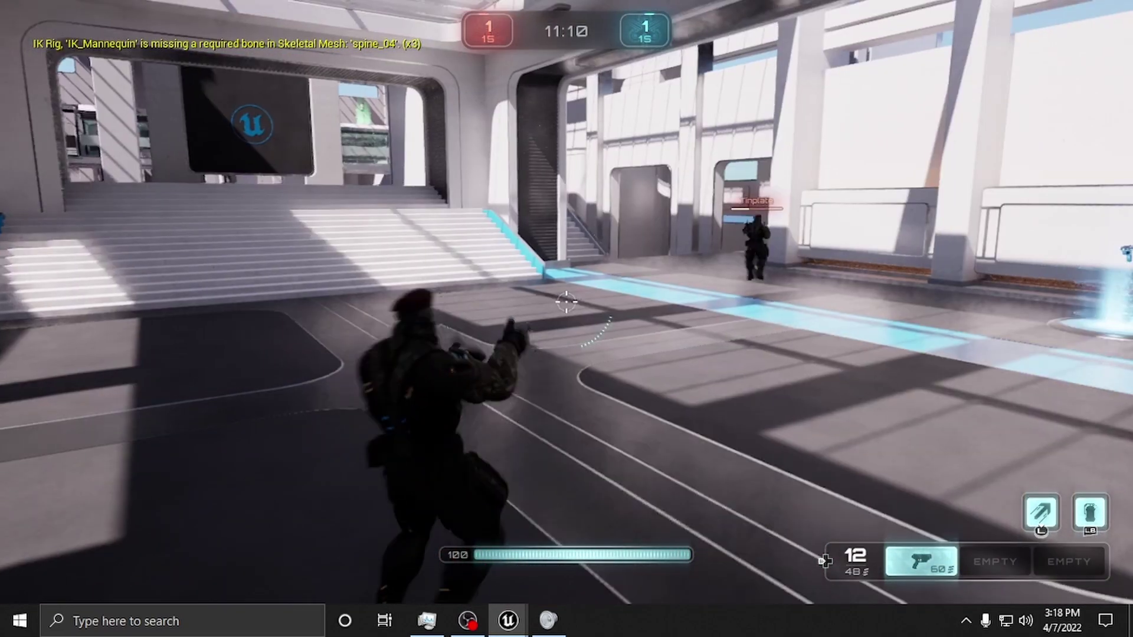
{"action": "right_click", "coordinate": [565, 302]}
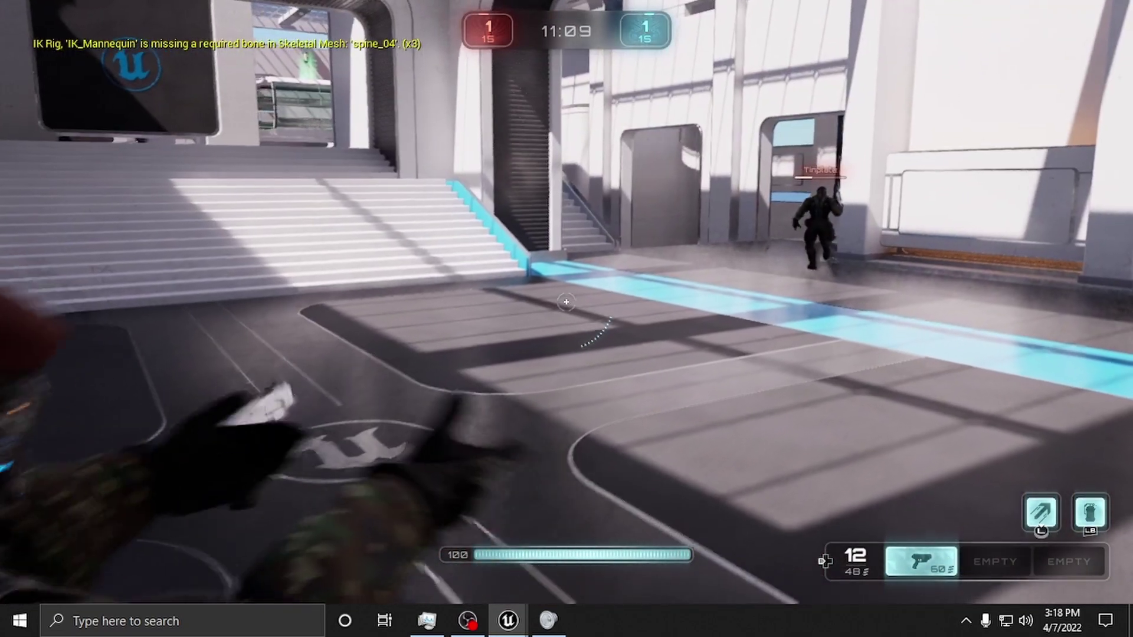
{"action": "left_click", "coordinate": [565, 301]}
{"action": "left_click", "coordinate": [566, 301]}
{"action": "key", "text": "shift"}
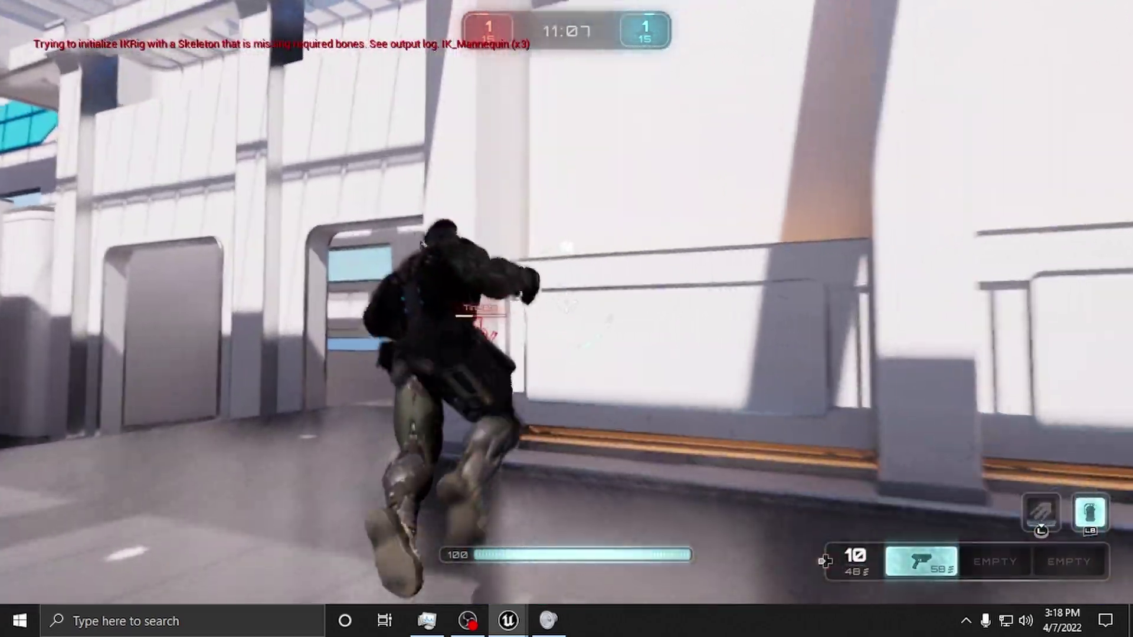
{"action": "left_click", "coordinate": [566, 302]}
{"action": "left_click", "coordinate": [566, 301]}
{"action": "left_click", "coordinate": [565, 302]}
{"action": "left_click", "coordinate": [566, 302]}
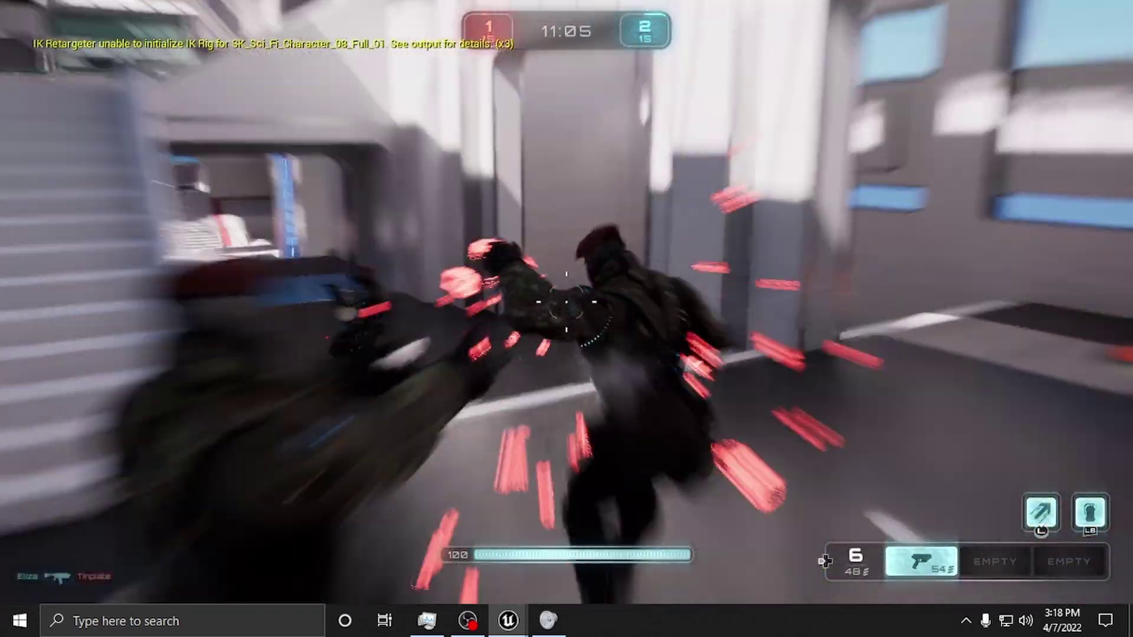
Dash on while firing the remaining pistol rounds at enemies, and reload the pistol to check the hand animation.
{"action": "left_click", "coordinate": [566, 302]}
{"action": "key", "text": "shift"}
{"action": "right_click", "coordinate": [565, 302]}
{"action": "left_click", "coordinate": [566, 302]}
{"action": "left_click", "coordinate": [566, 302]}
{"action": "left_click", "coordinate": [566, 301]}
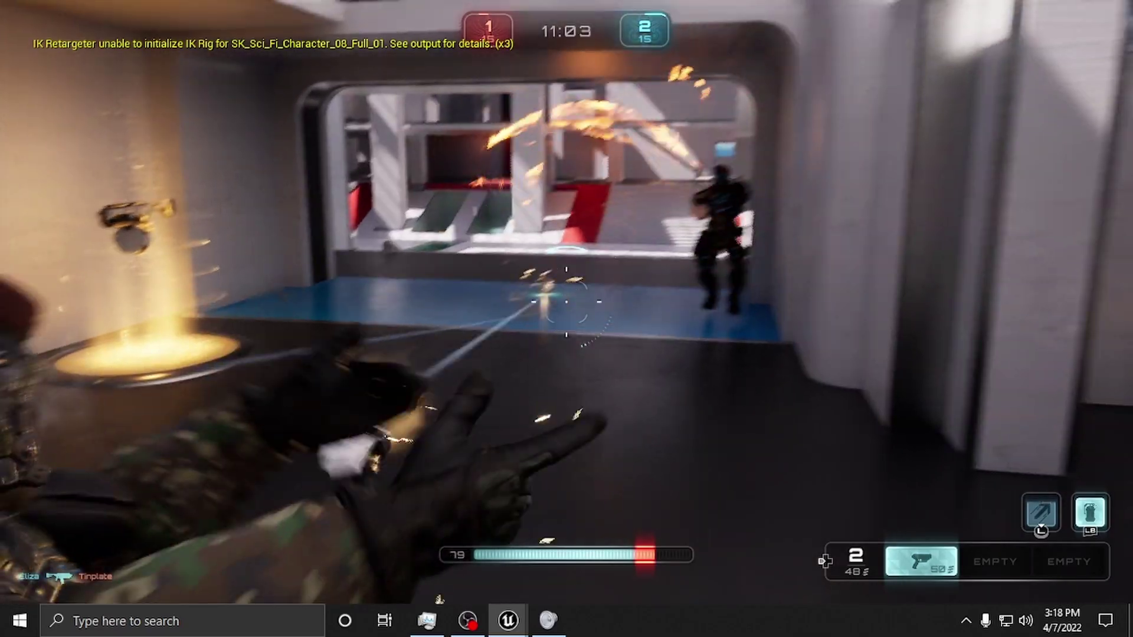
{"action": "left_click", "coordinate": [566, 302]}
{"action": "left_click", "coordinate": [565, 302]}
{"action": "key", "text": "r"}
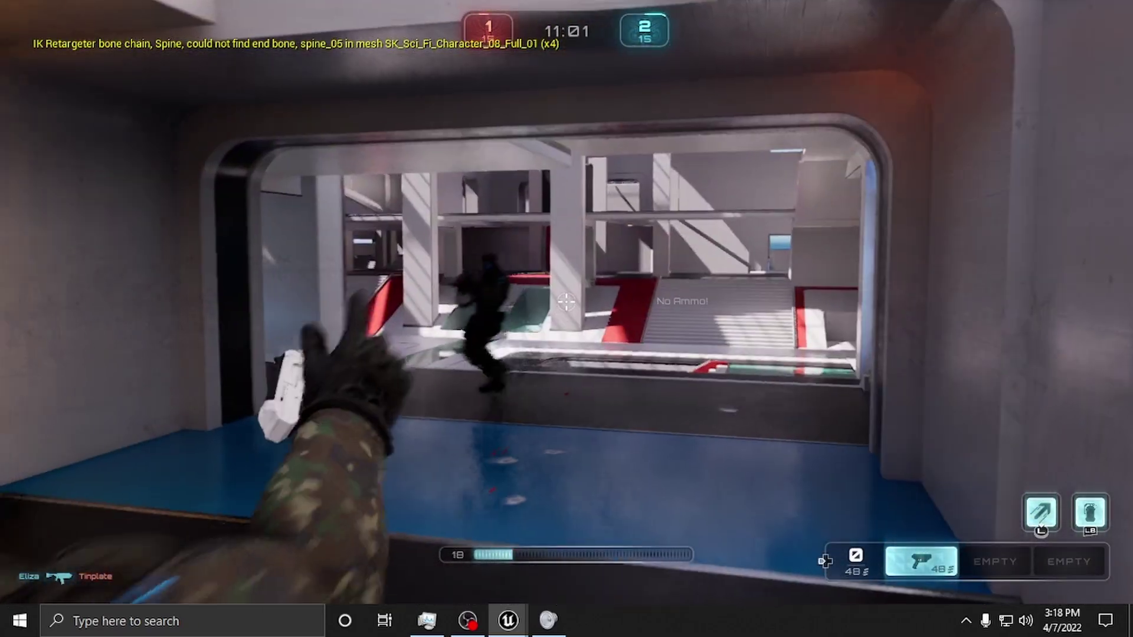
Fire the reloaded pistol repeatedly at the enemy by the blue portal to check the firing animation.
{"action": "left_click", "coordinate": [566, 302]}
{"action": "left_click", "coordinate": [566, 302]}
{"action": "left_click", "coordinate": [567, 302]}
{"action": "left_click", "coordinate": [567, 302]}
{"action": "left_click", "coordinate": [566, 302]}
{"action": "left_click", "coordinate": [566, 302]}
{"action": "left_click", "coordinate": [567, 302]}
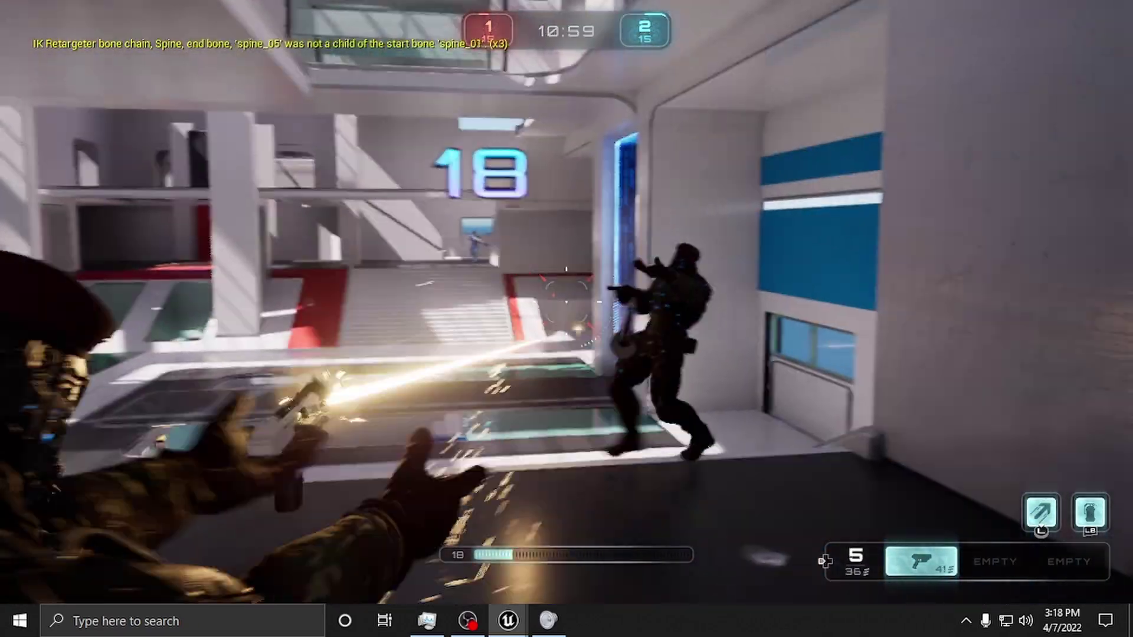